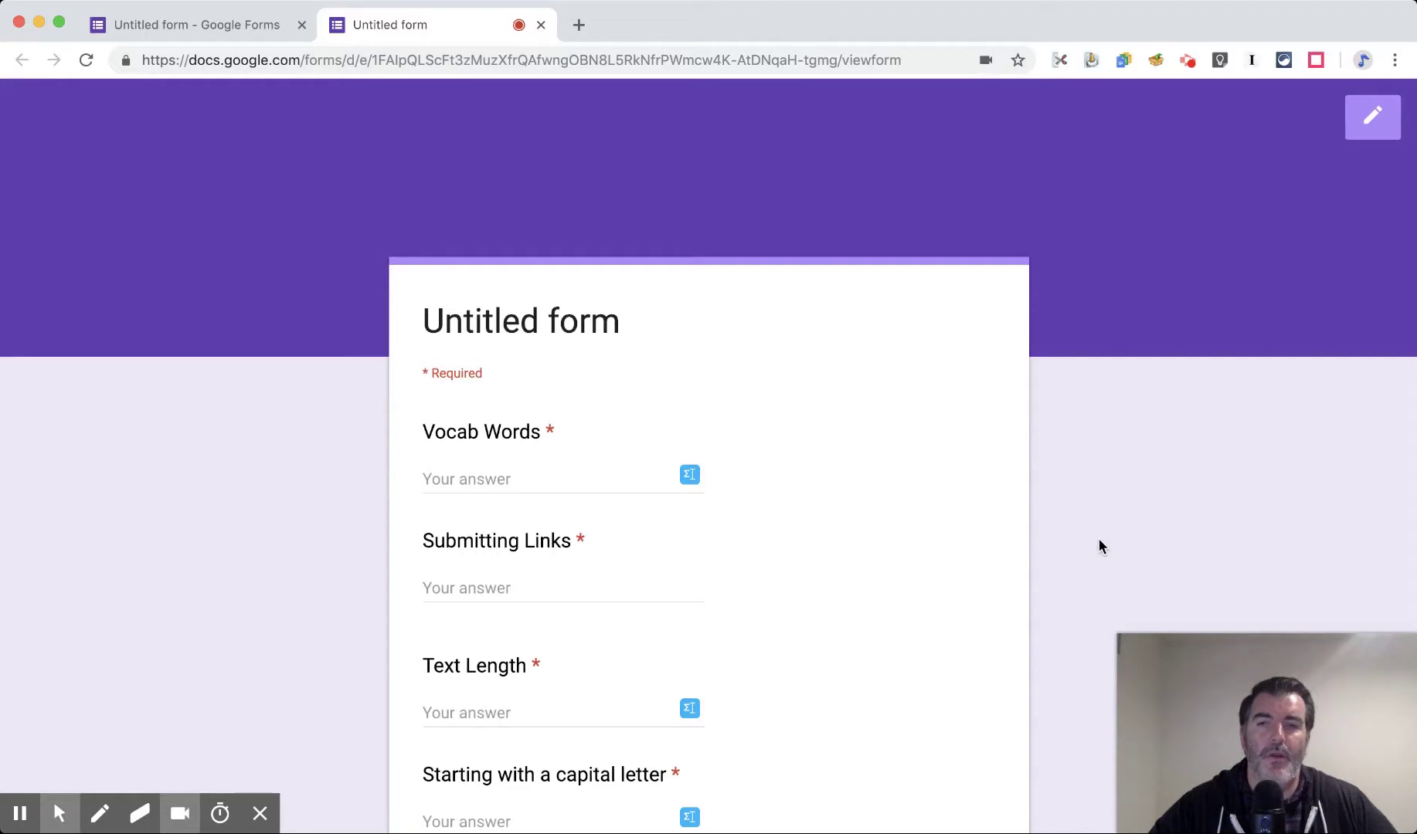
# Enter "cat" as the Vocab Words answer and leave the field to trigger its validation.
pyautogui.scroll(-3, 1098, 545)
pyautogui.scroll(-3, 370, 267)
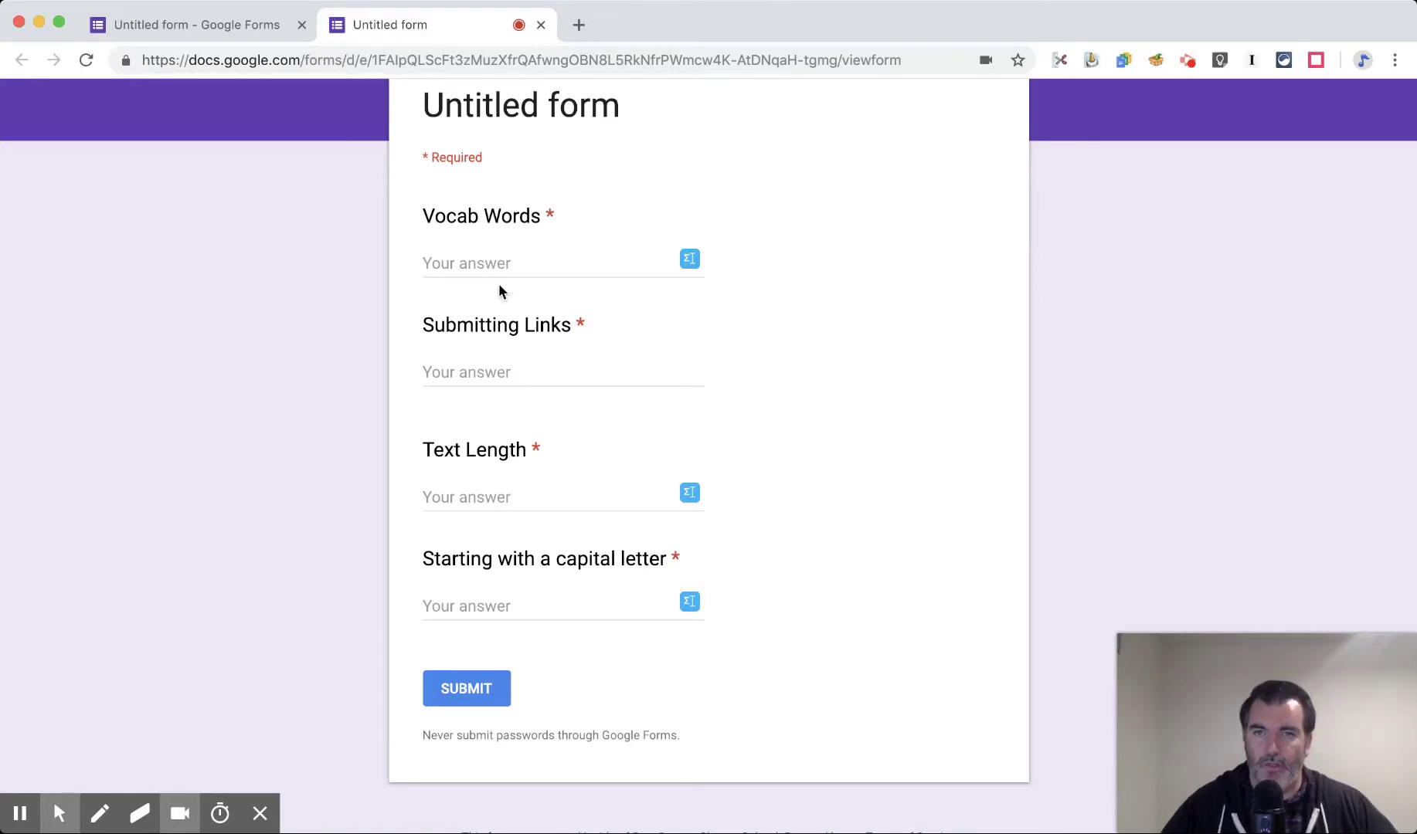
pyautogui.click(452, 256)
pyautogui.write('cat')
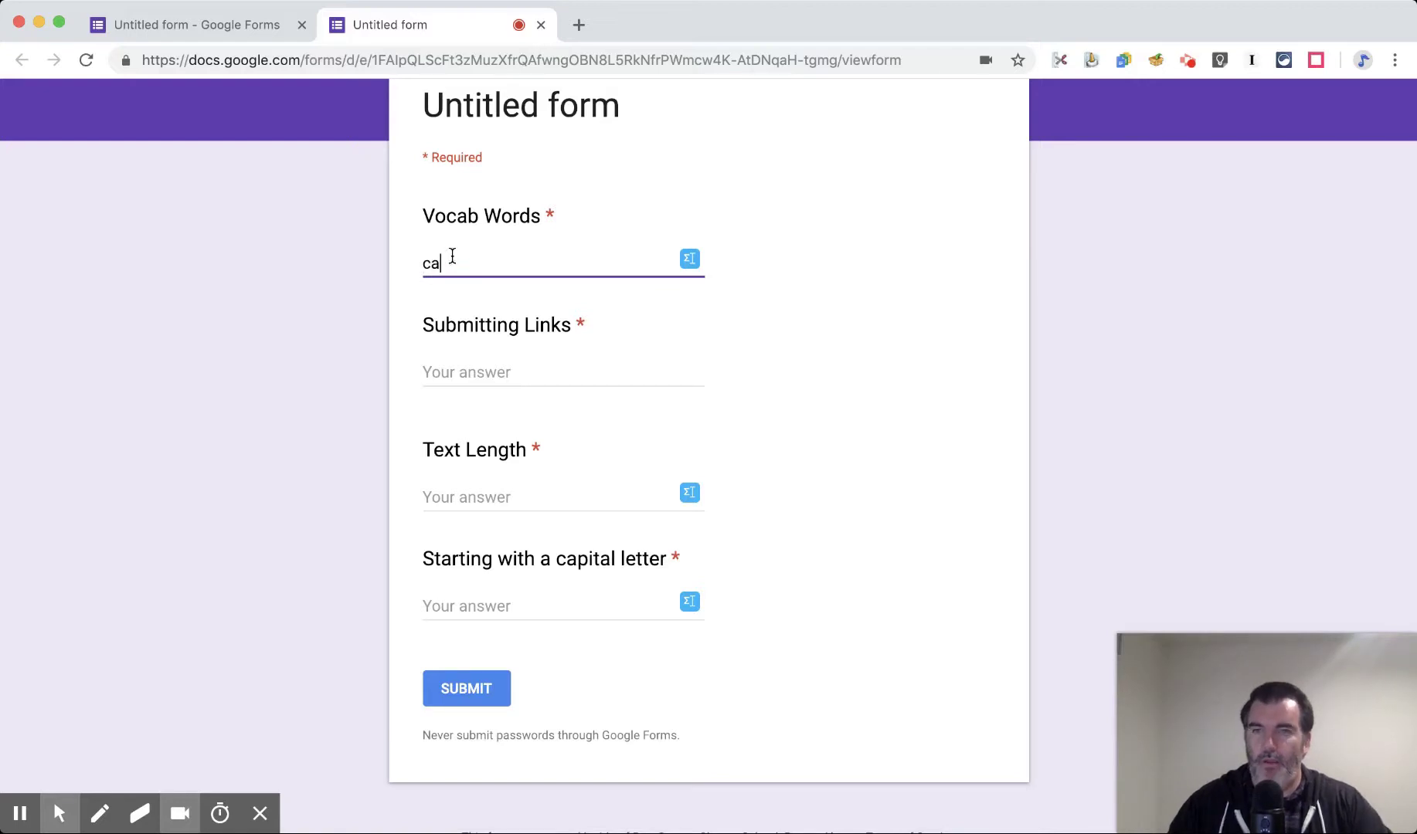
pyautogui.click(307, 326)
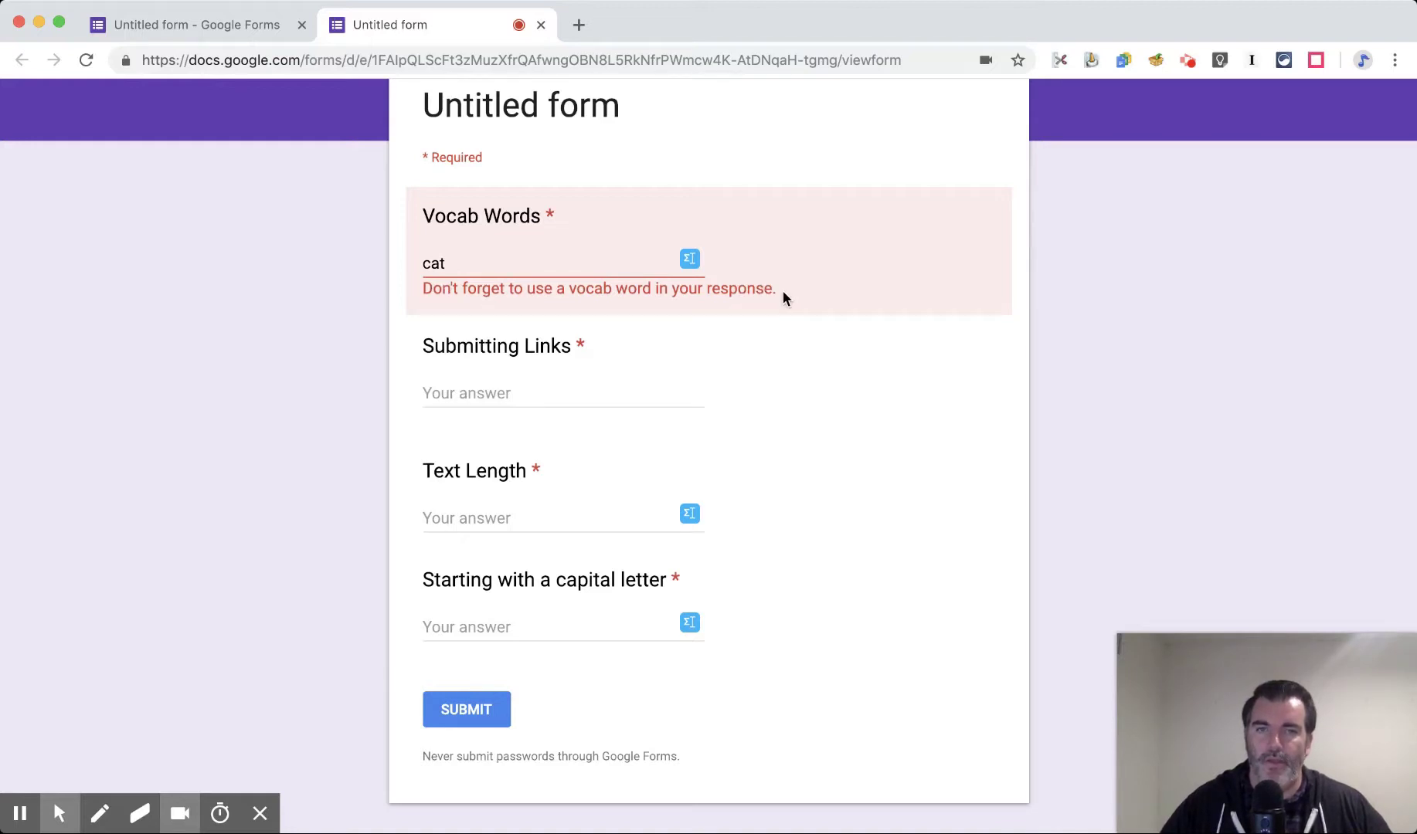
# Extend the Vocab Words answer to "cat dog" and recheck its validation.
pyautogui.click(479, 261)
pyautogui.write('dog')
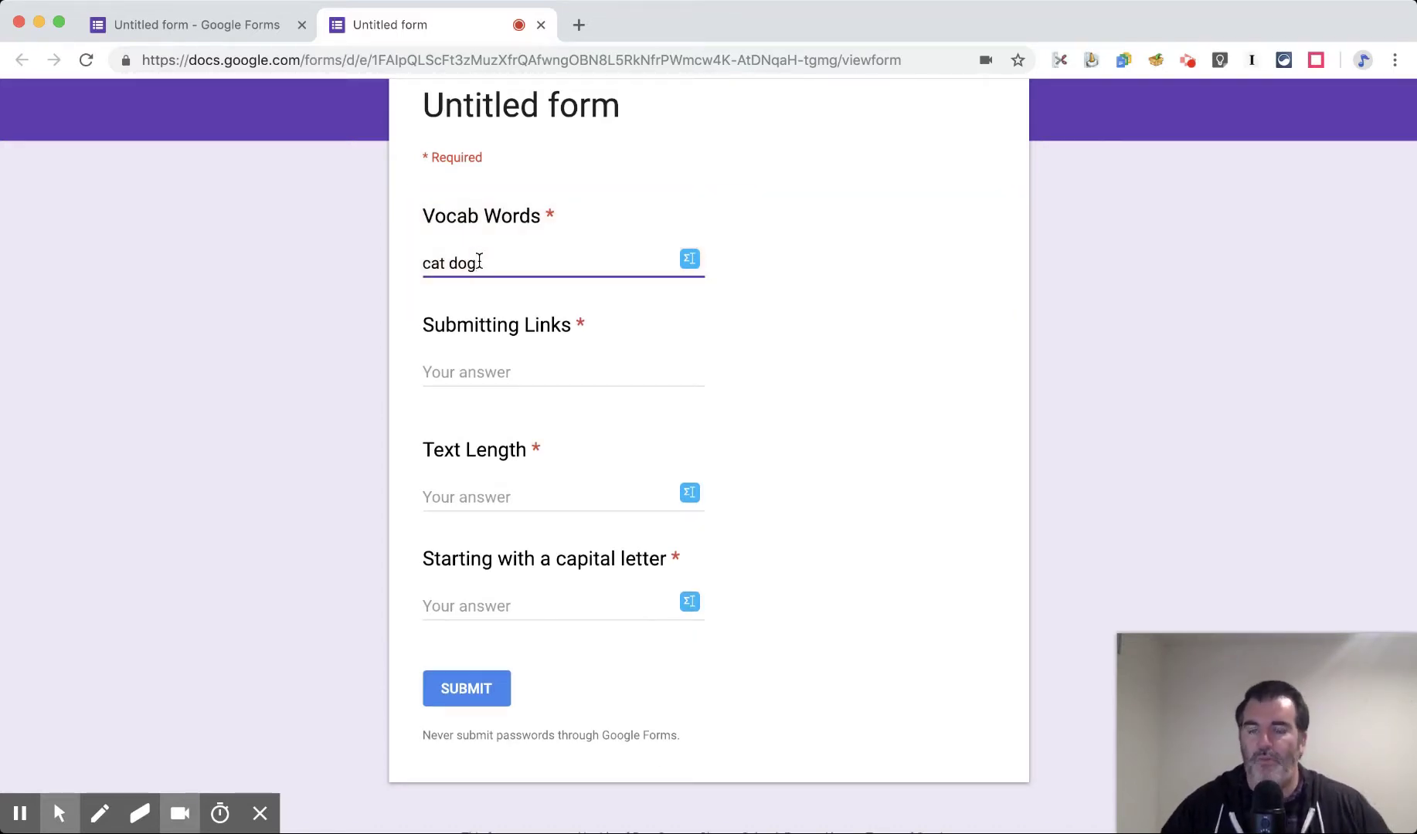
pyautogui.click(209, 264)
# Remove "dog" from the Vocab Words answer, leaving only "cat", and trigger the validation again.
pyautogui.click(519, 265)
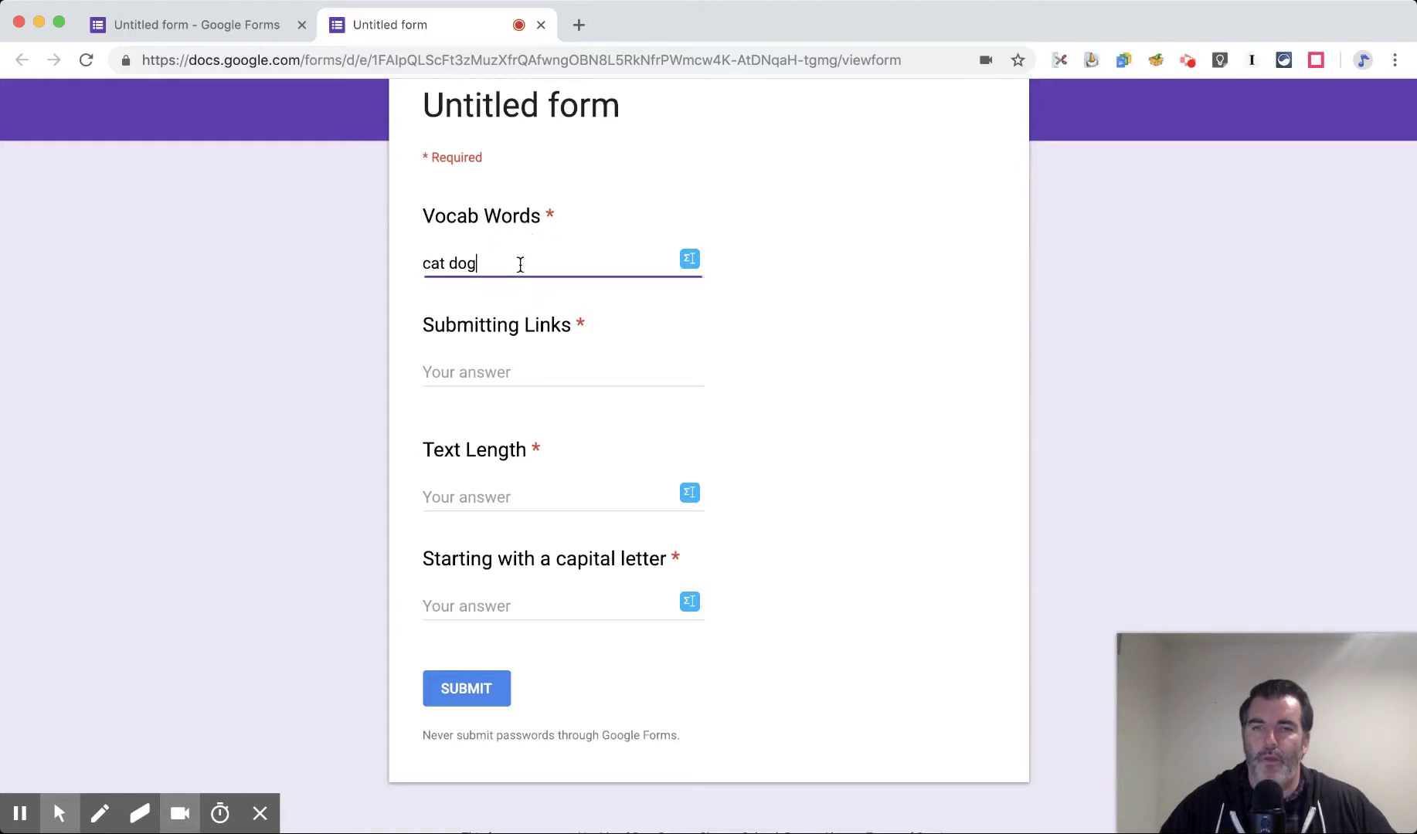
pyautogui.press('BackSpace')
pyautogui.press('BackSpace')
pyautogui.press('BackSpace')
pyautogui.press('BackSpace')
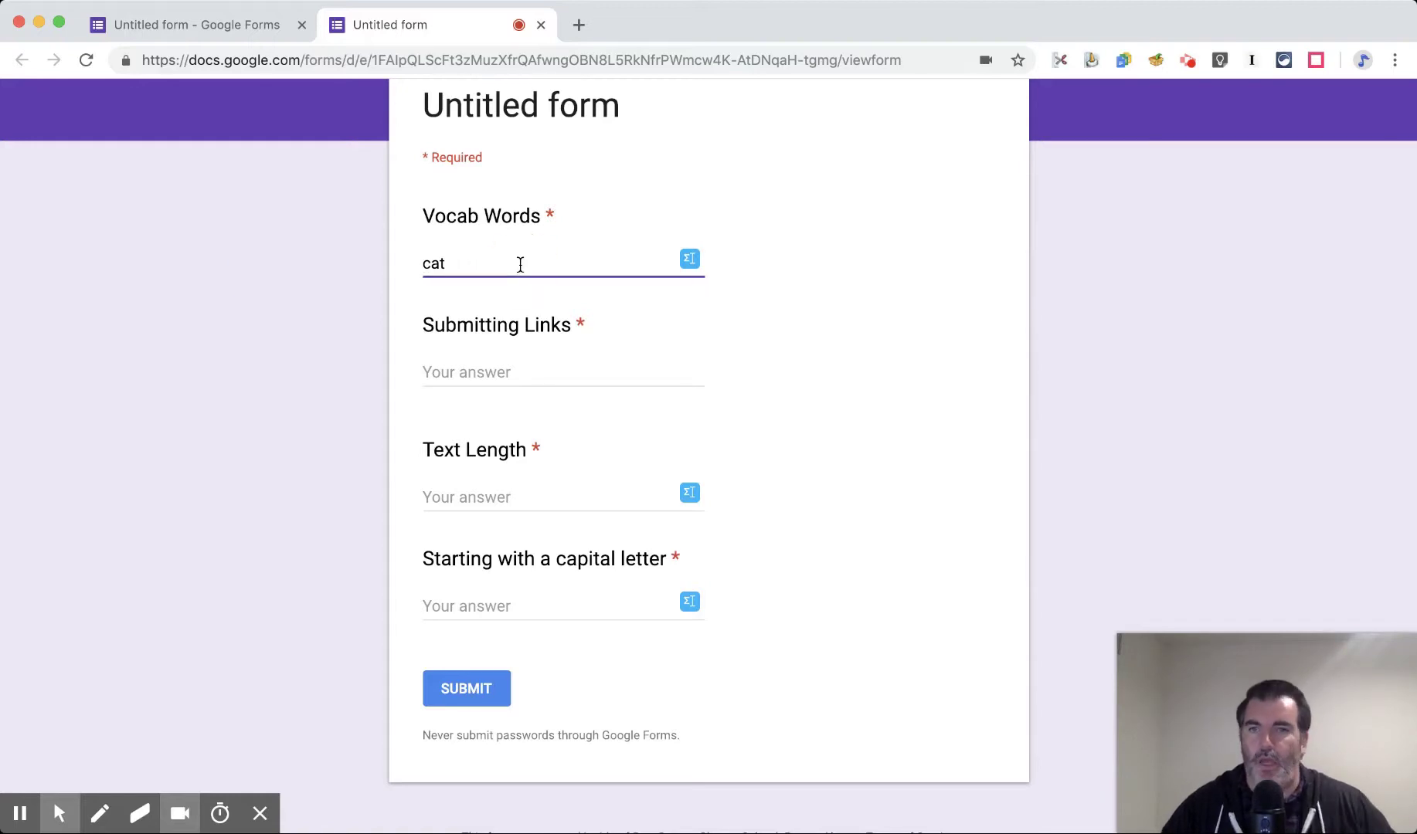
pyautogui.click(261, 282)
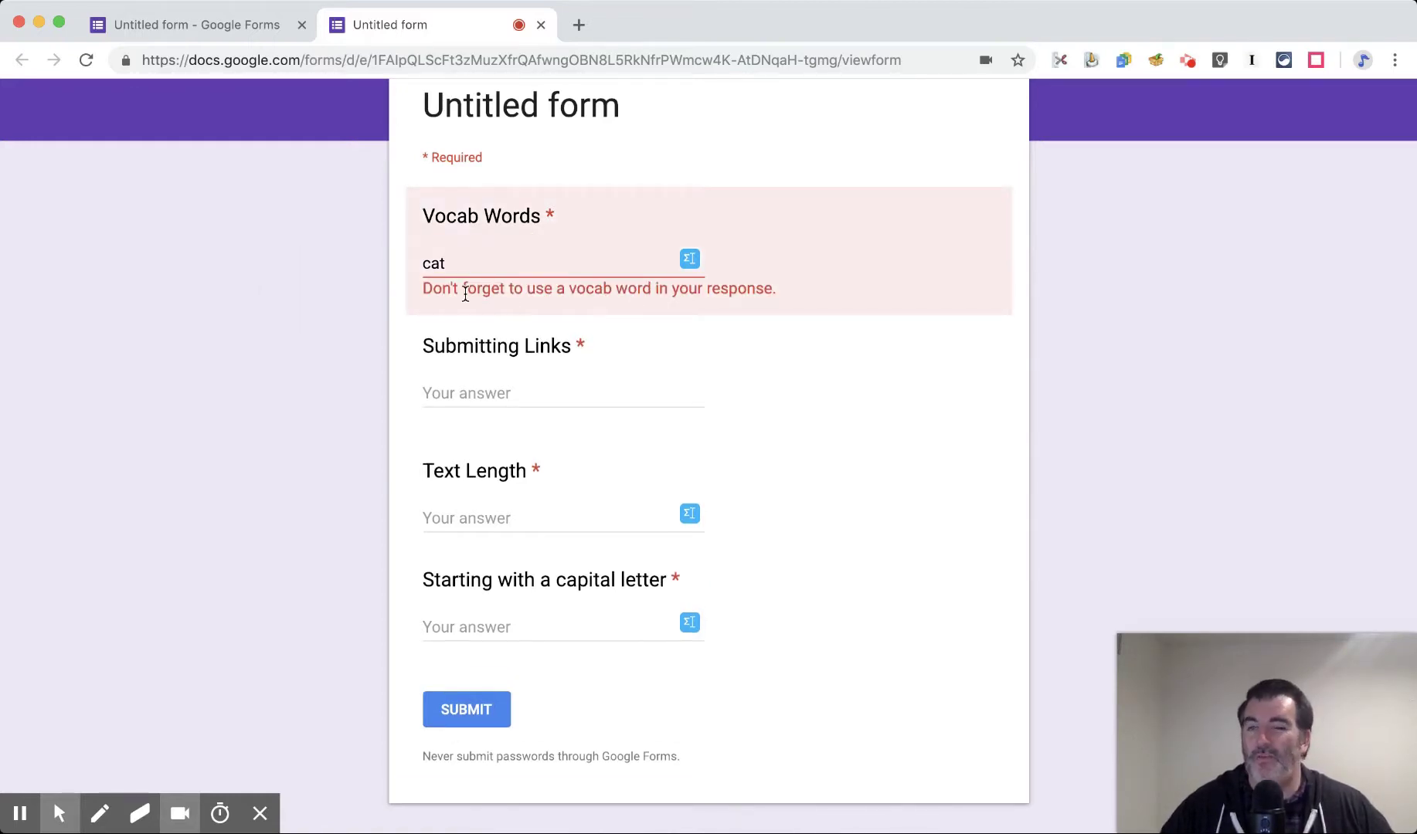
# Add the word "dog" after "cat" in the Vocab Words answer.
pyautogui.click(520, 267)
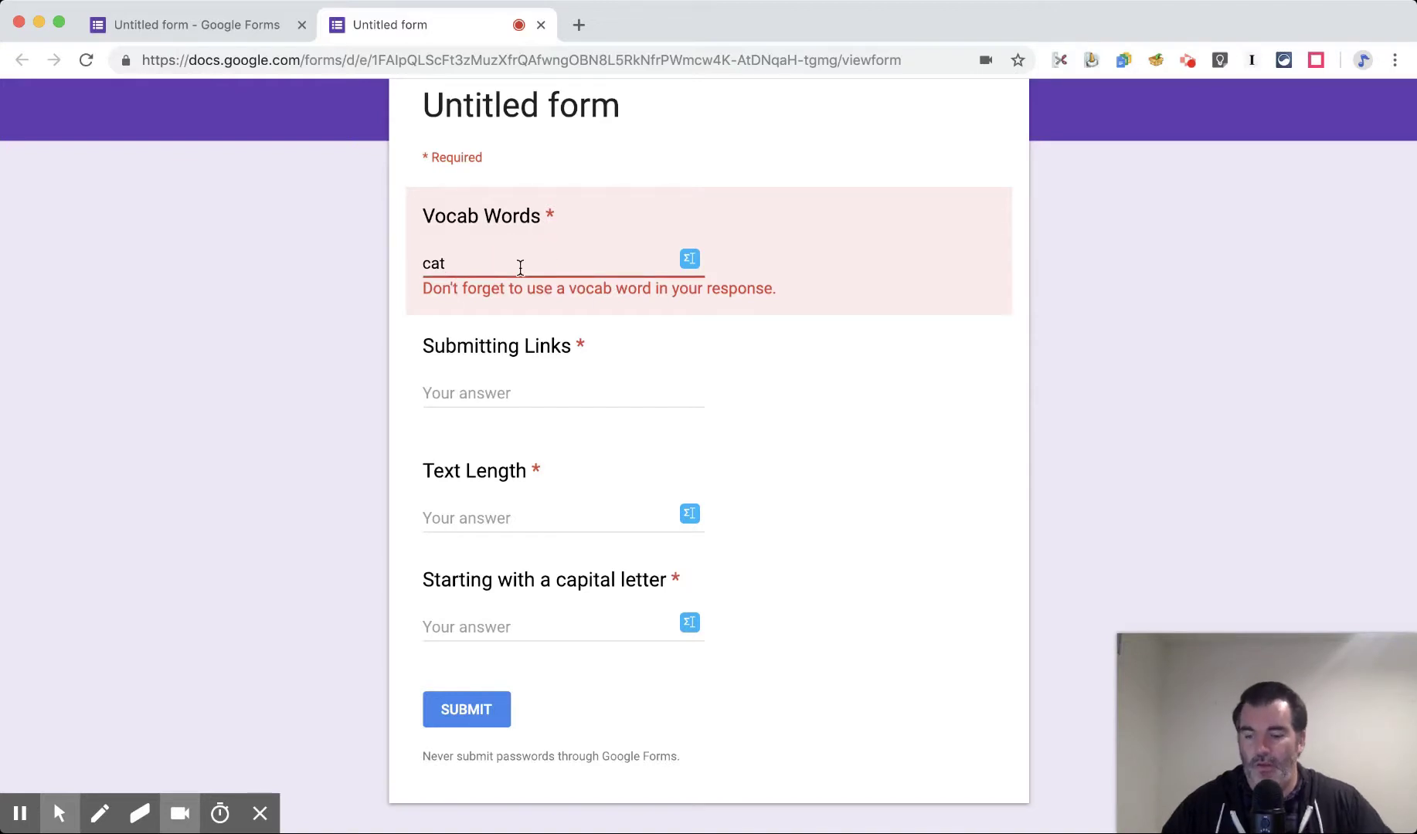
pyautogui.write('dog')
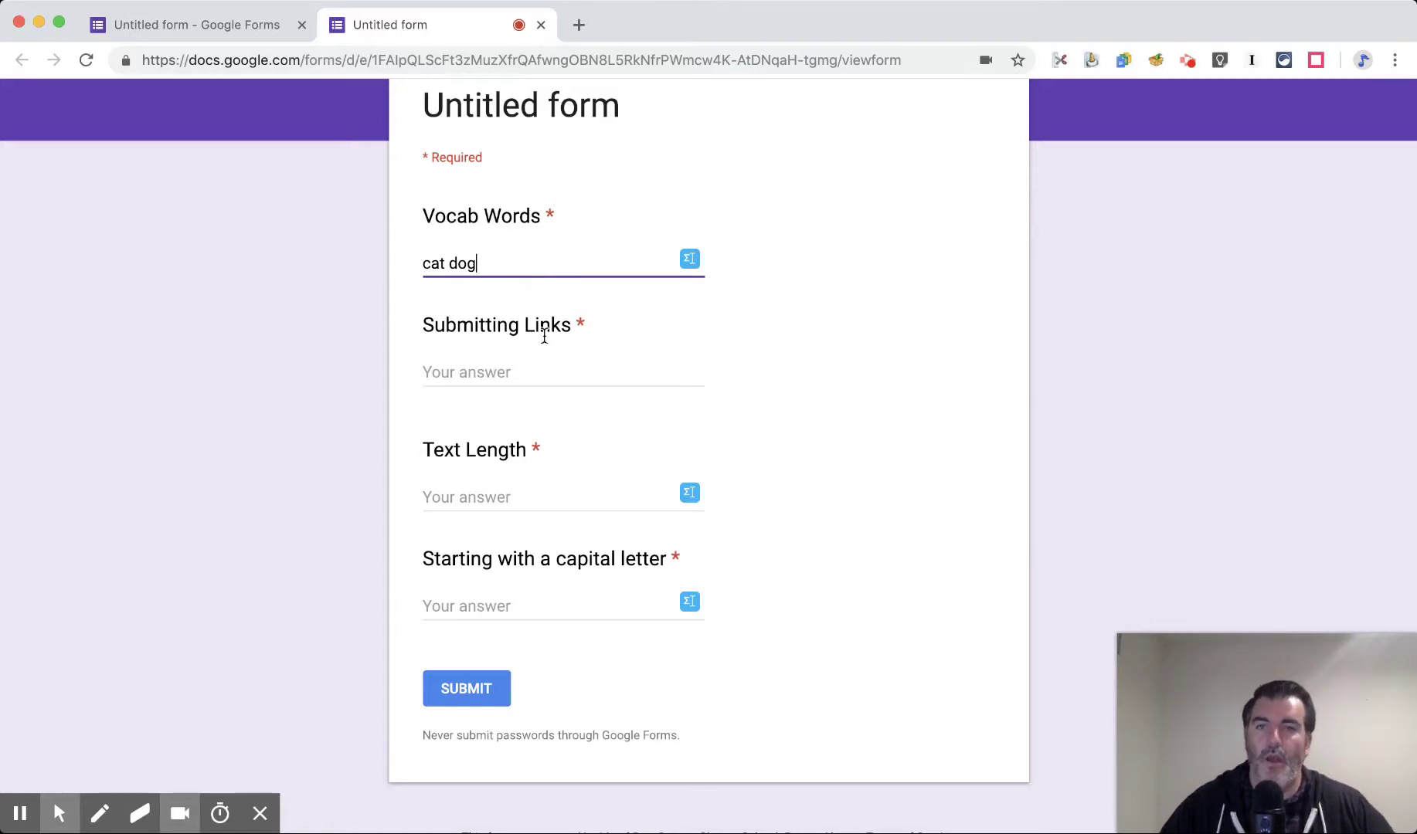
# Enter "google.com" as the Submitting Links answer and leave the field to test its validation.
pyautogui.scroll(-2, 449, 352)
pyautogui.scroll(-1, 447, 345)
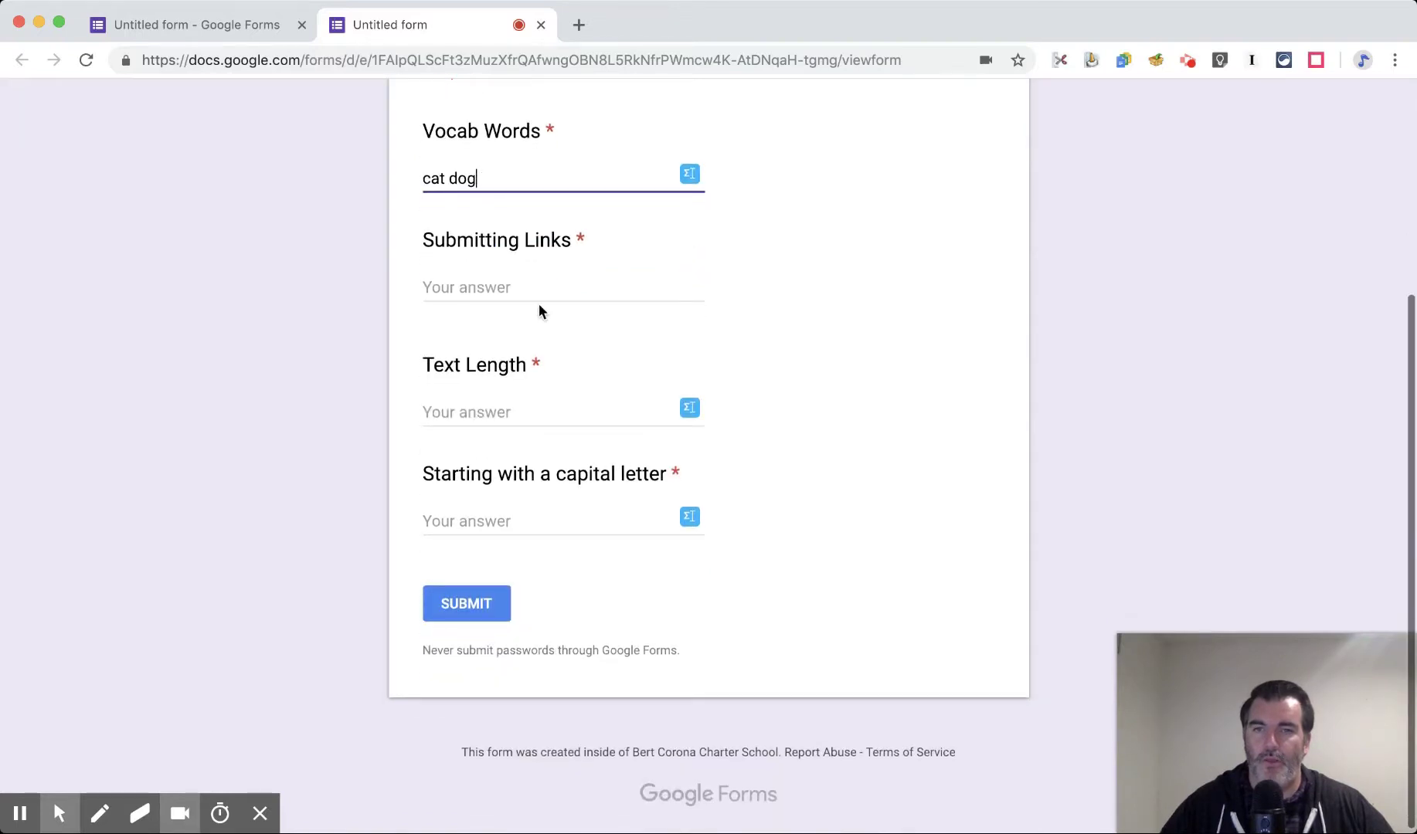
pyautogui.click(506, 287)
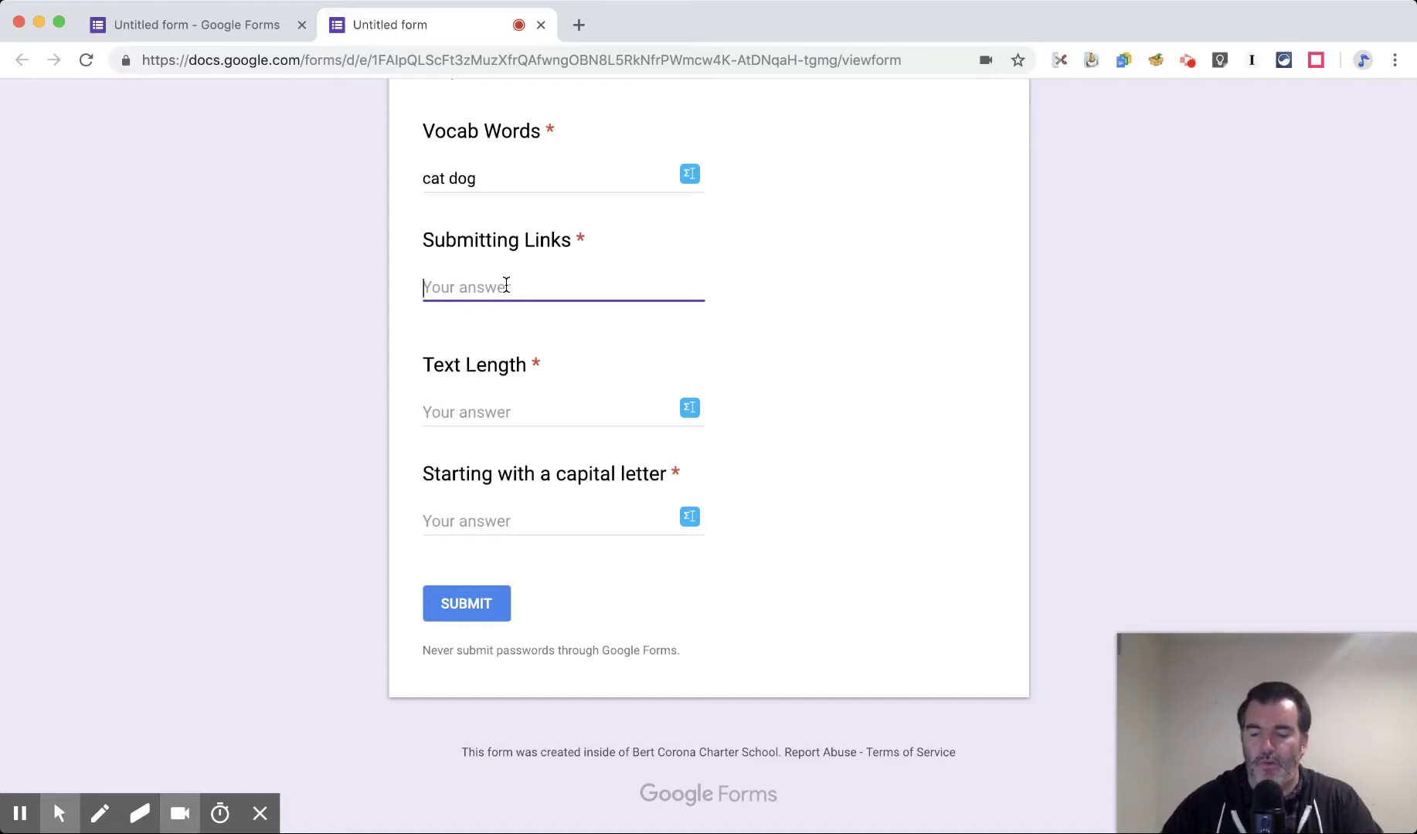
pyautogui.write('google.com')
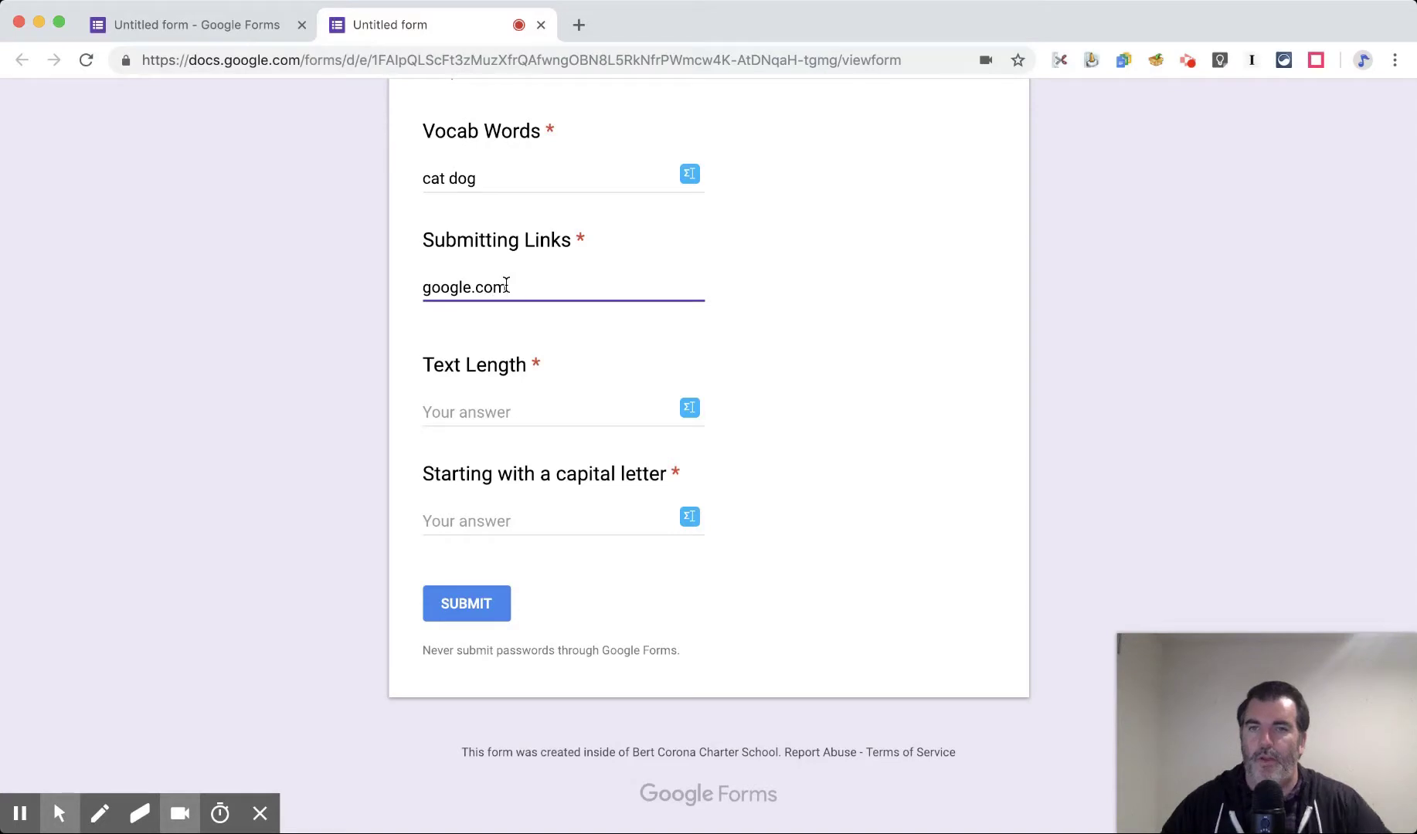
pyautogui.click(278, 321)
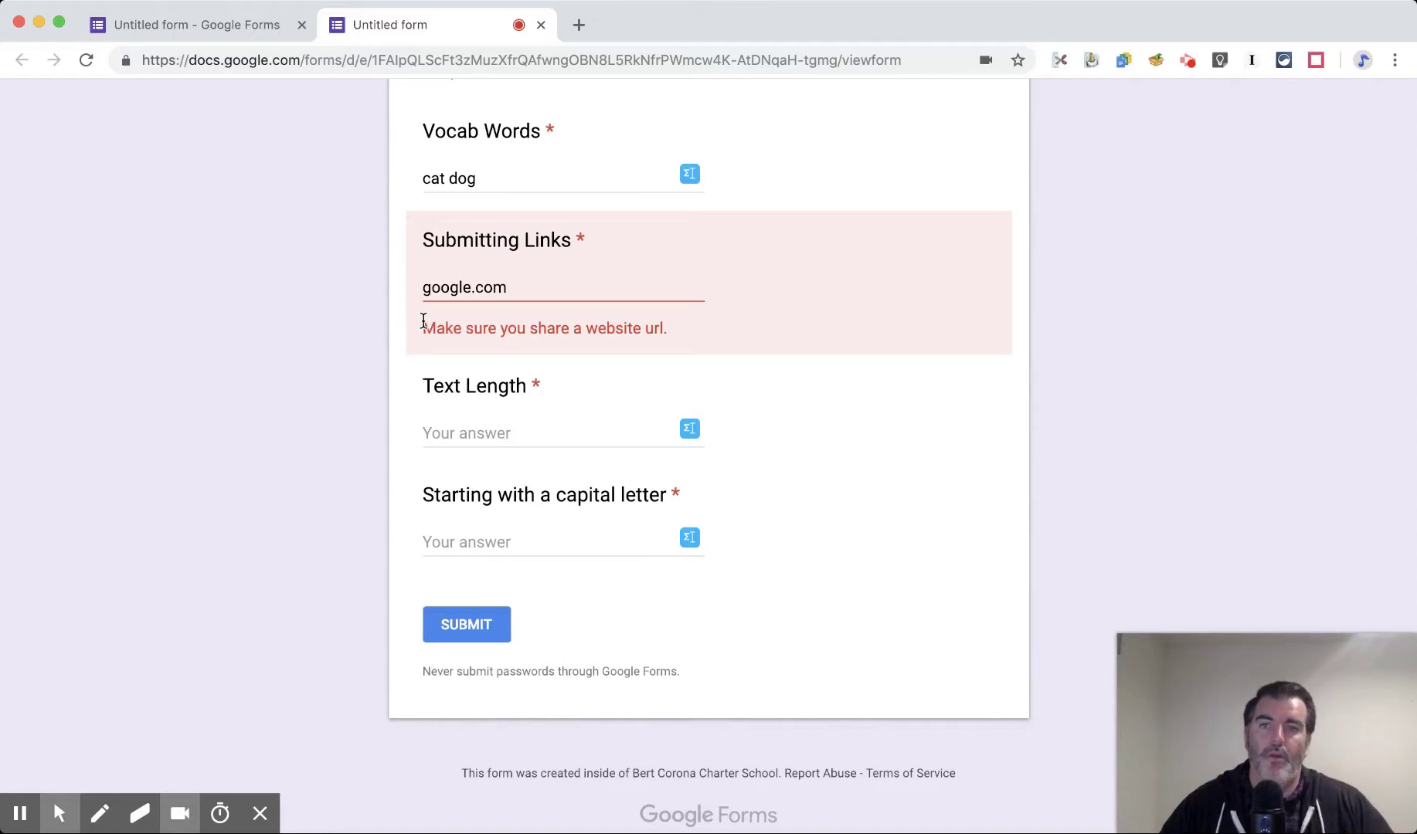
pyautogui.click(425, 290)
pyautogui.write('http')
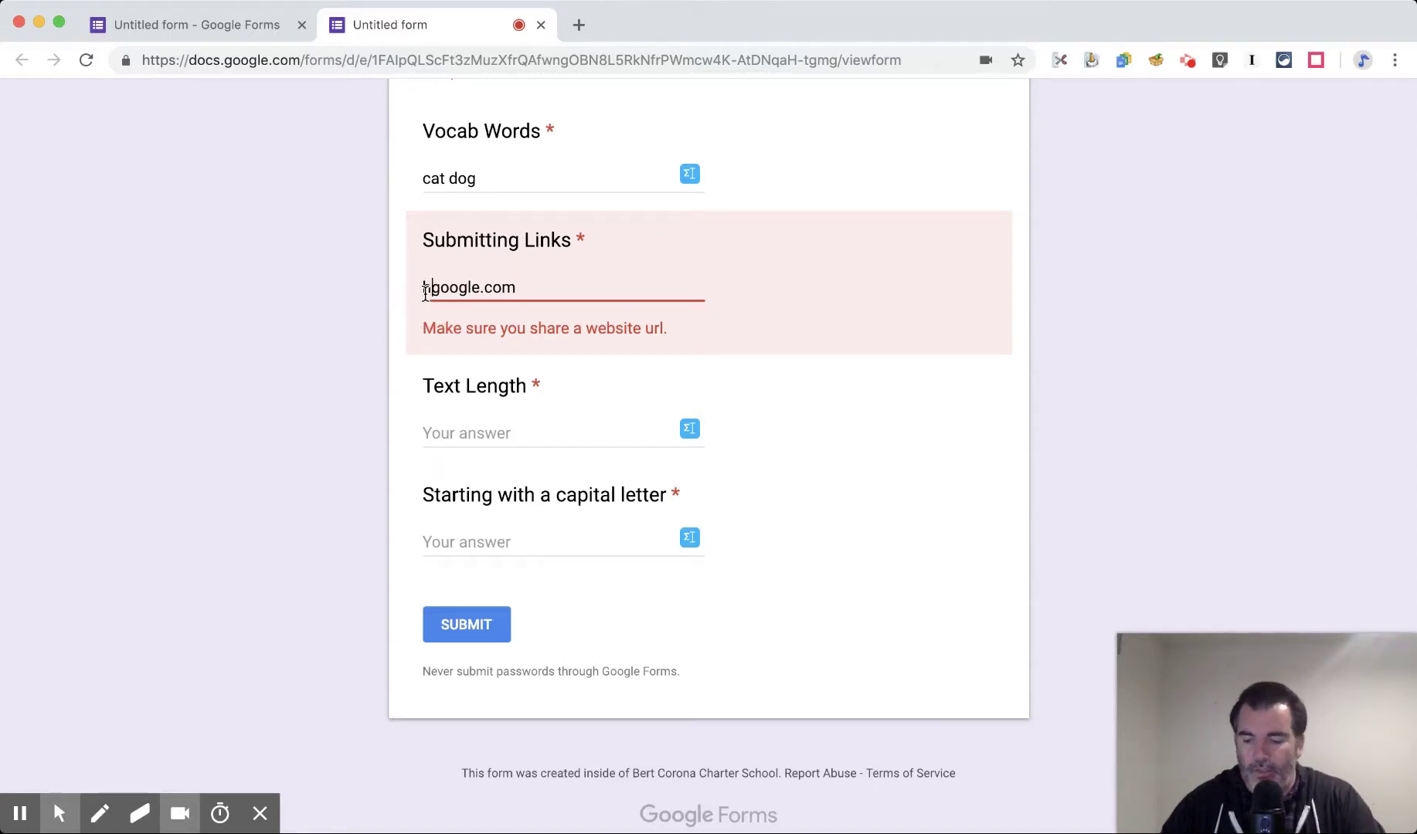
pyautogui.write('://www')
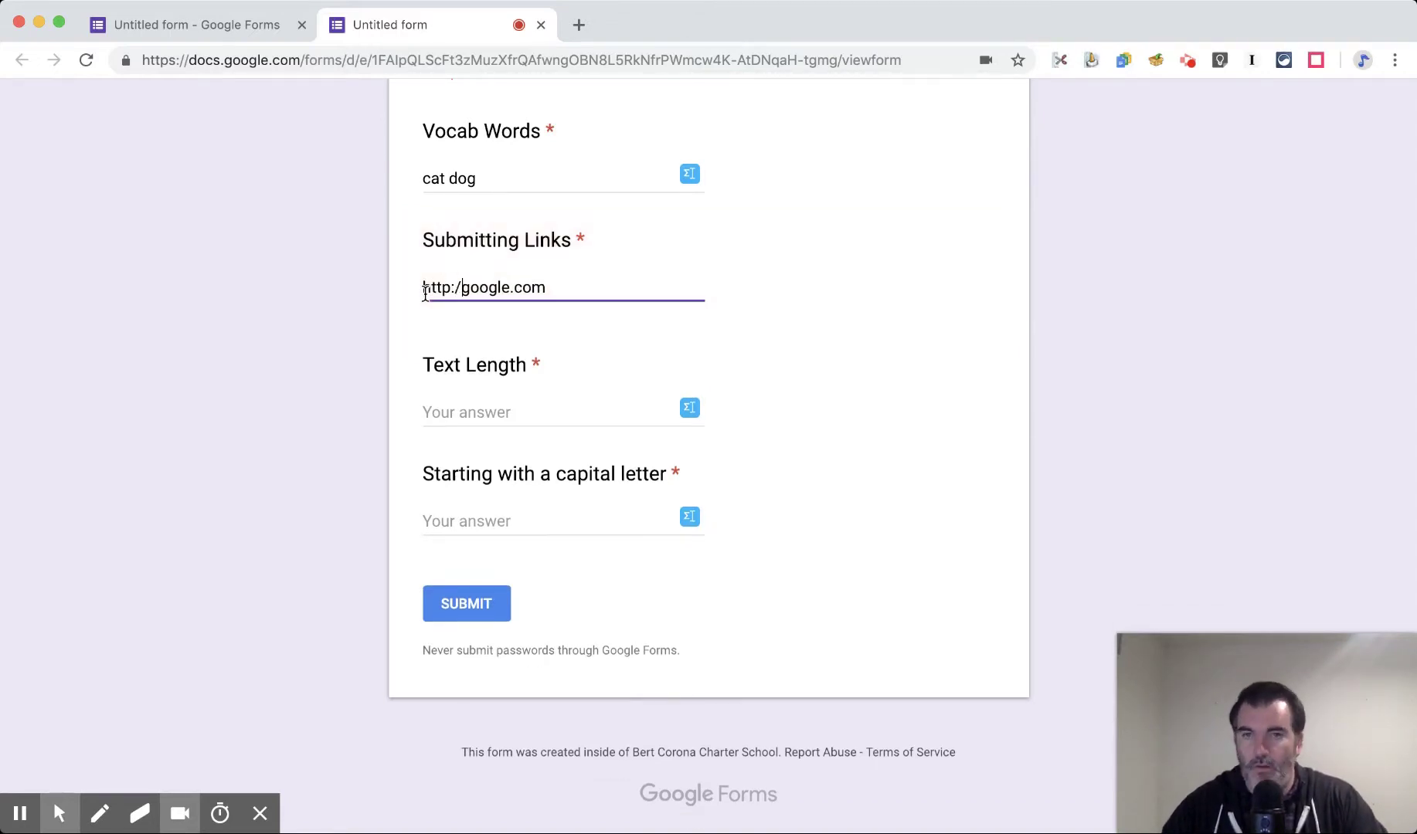
pyautogui.write('.')
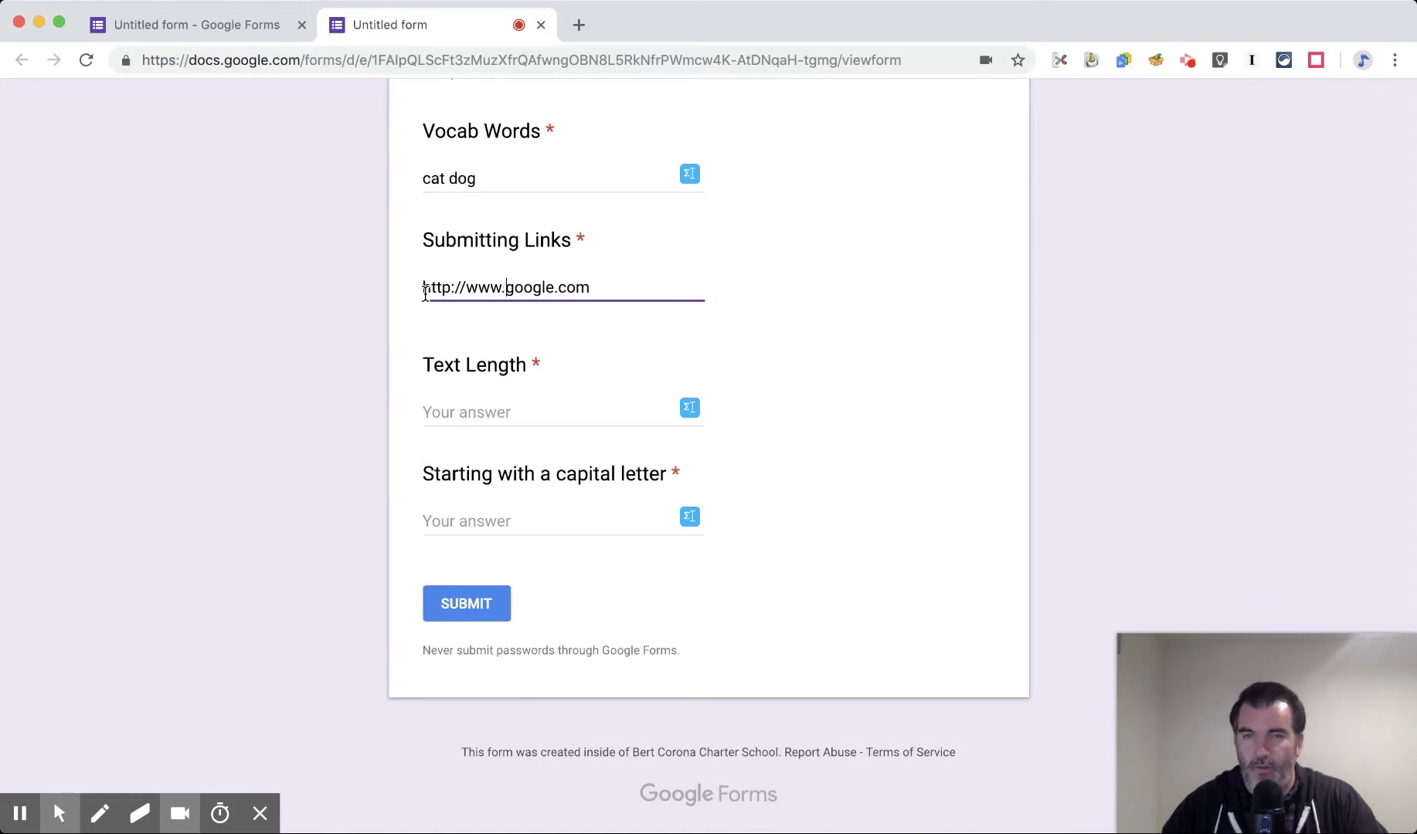
pyautogui.click(239, 345)
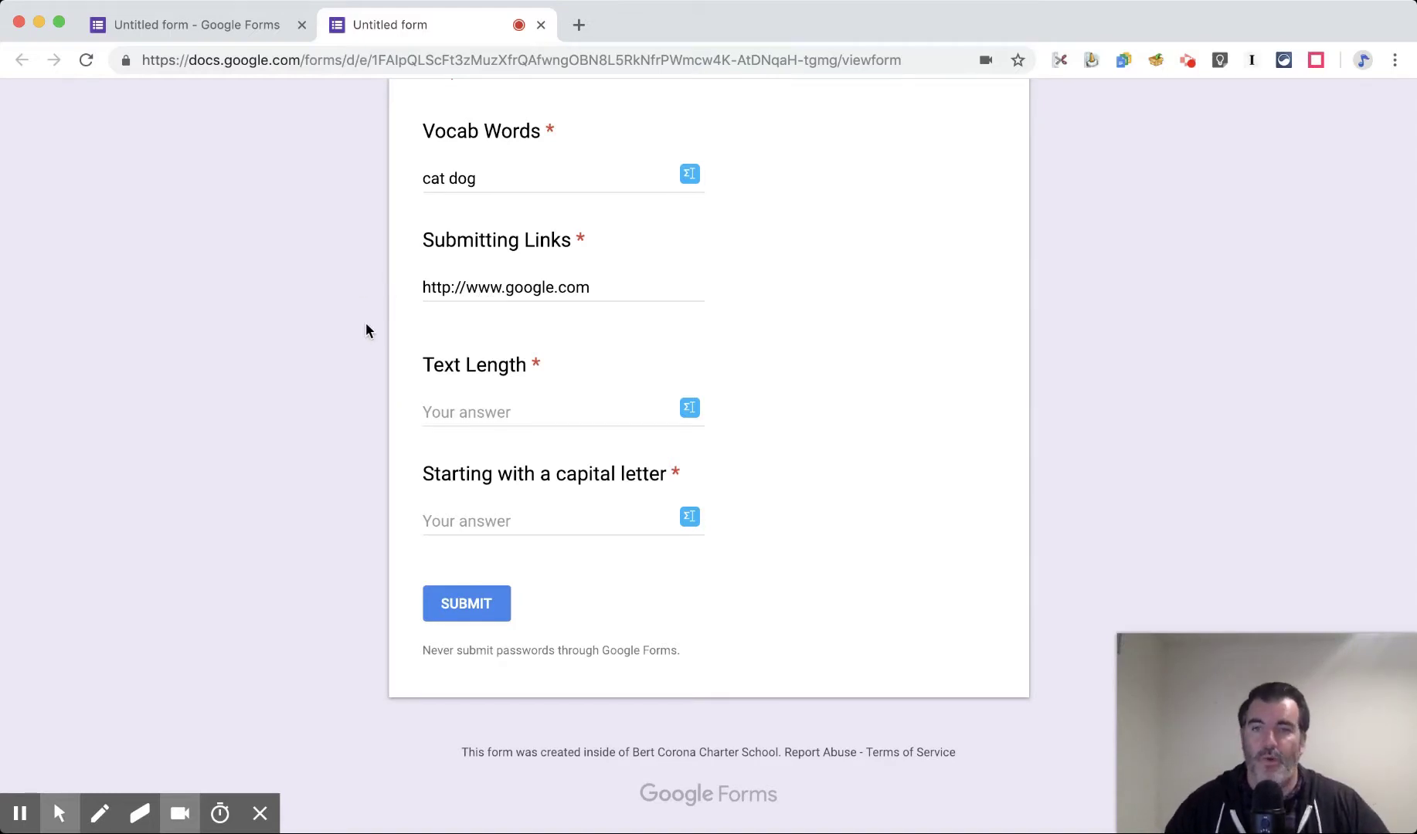
# Enter a string of random digits shorter than 140 characters as the Text Length answer and test its validation.
pyautogui.click(452, 409)
pyautogui.write('1')
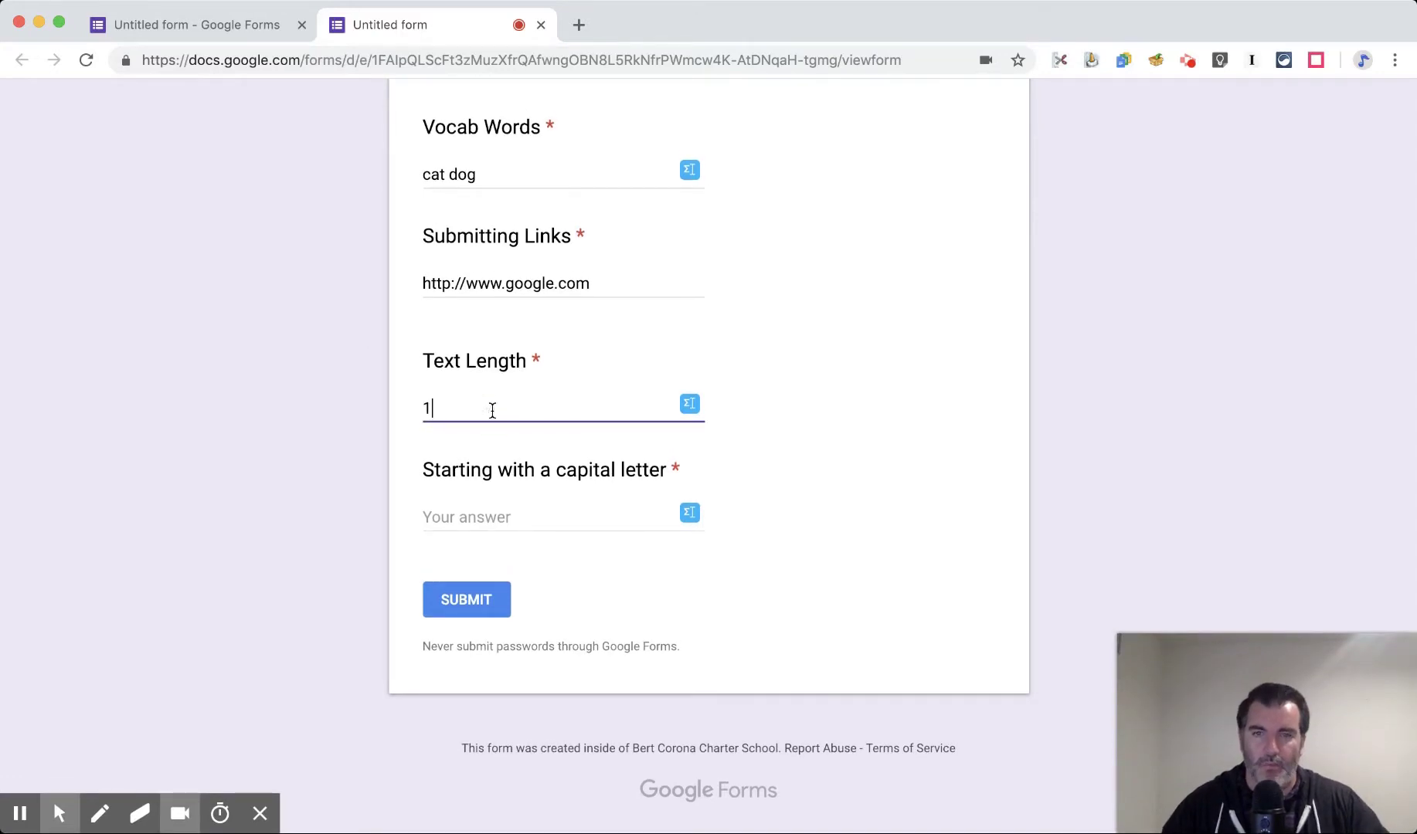
pyautogui.write('5610618691256698160560988060560981065')
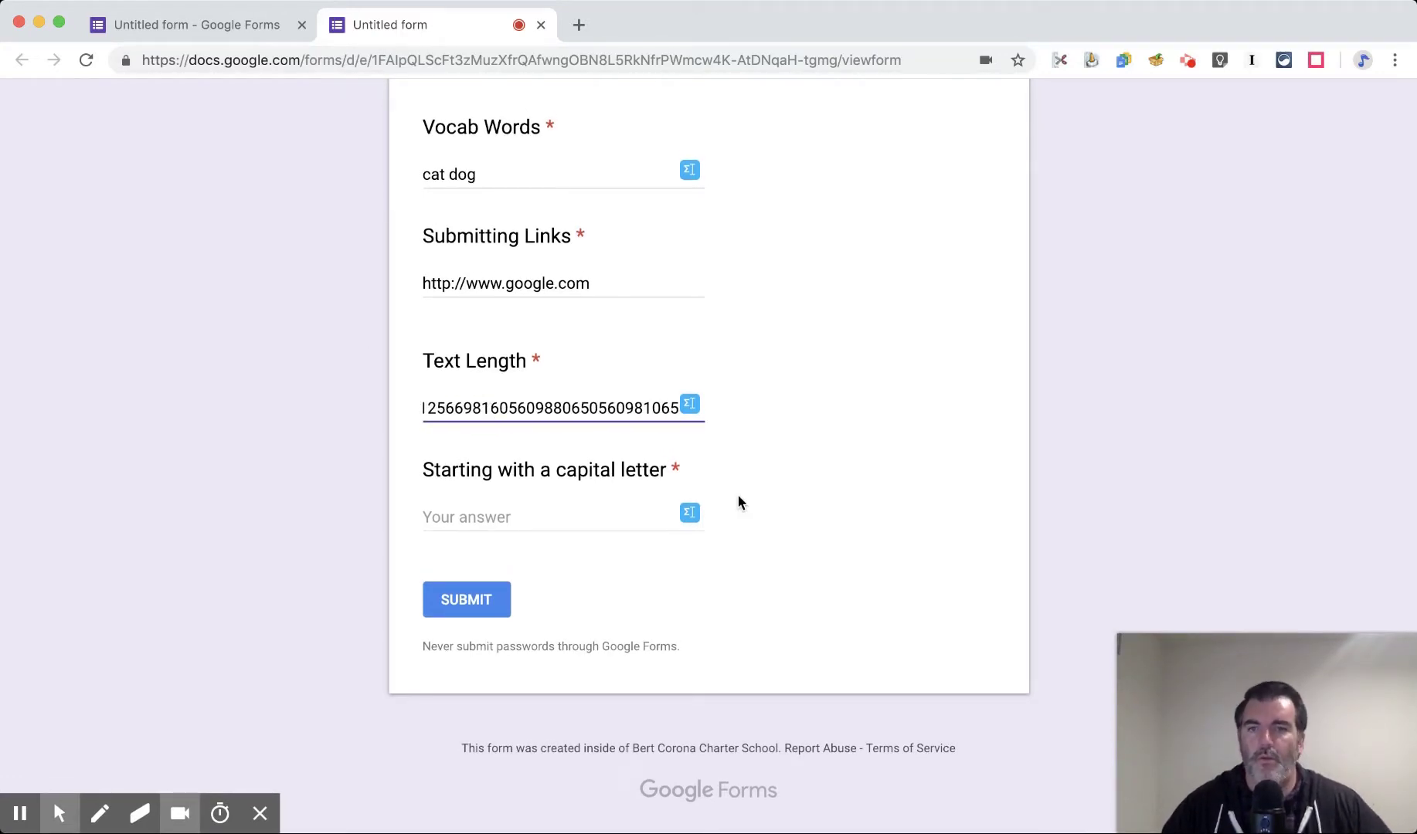
pyautogui.click(198, 362)
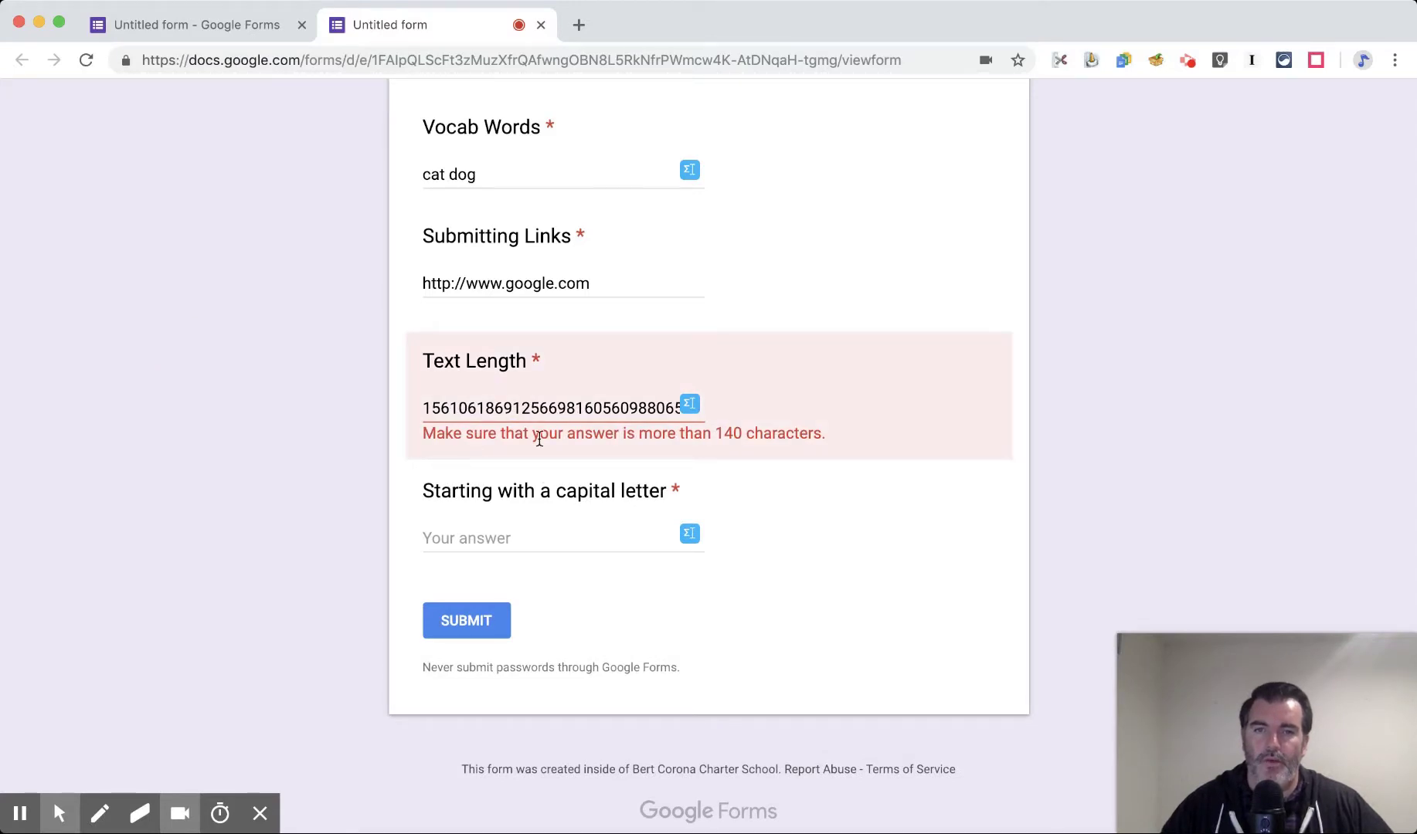
# Paste the copied text into the Text Length answer to lengthen it beyond 140 characters, and recheck it.
pyautogui.click(653, 408)
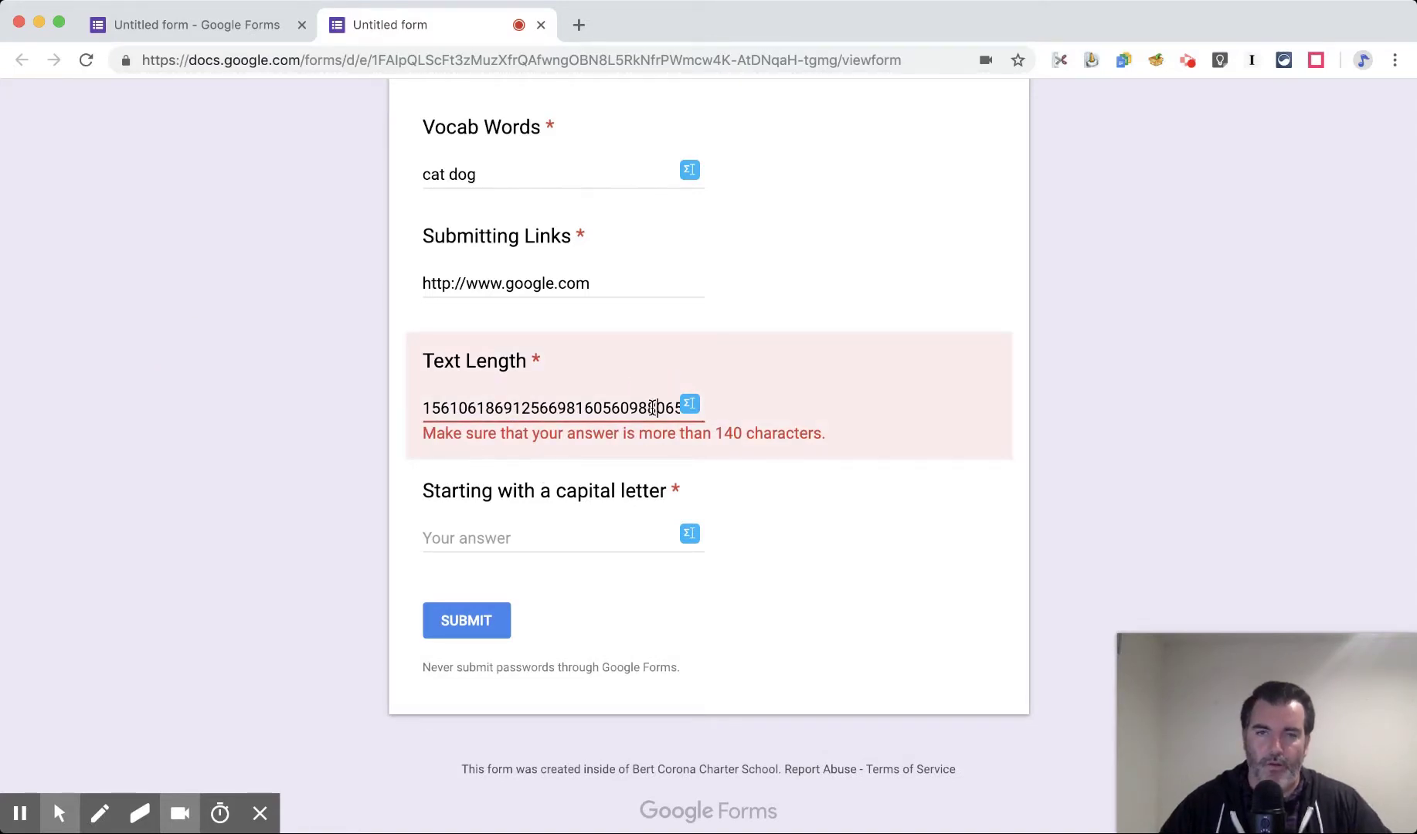
pyautogui.press('cmd+v')
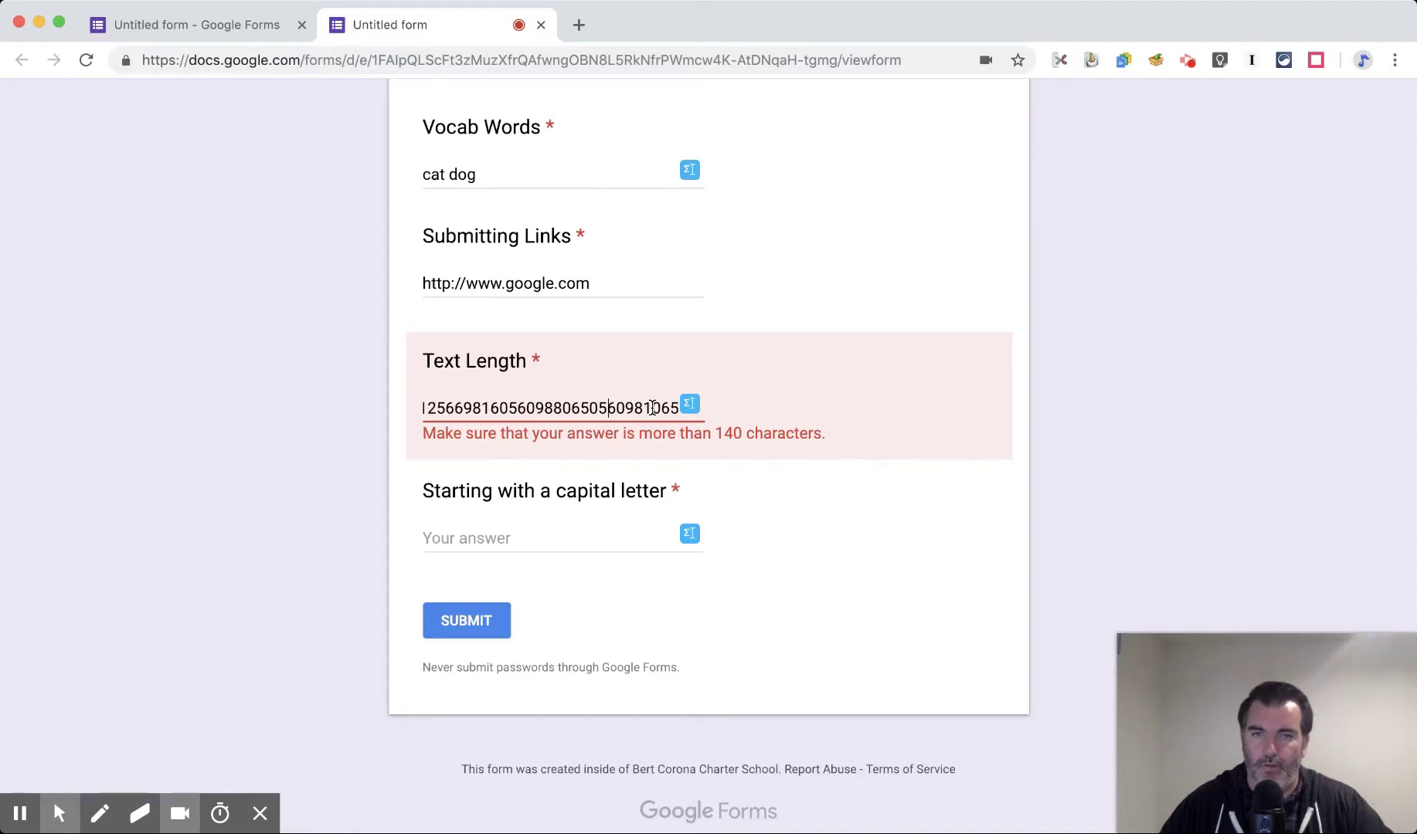
pyautogui.press('cmd+v')
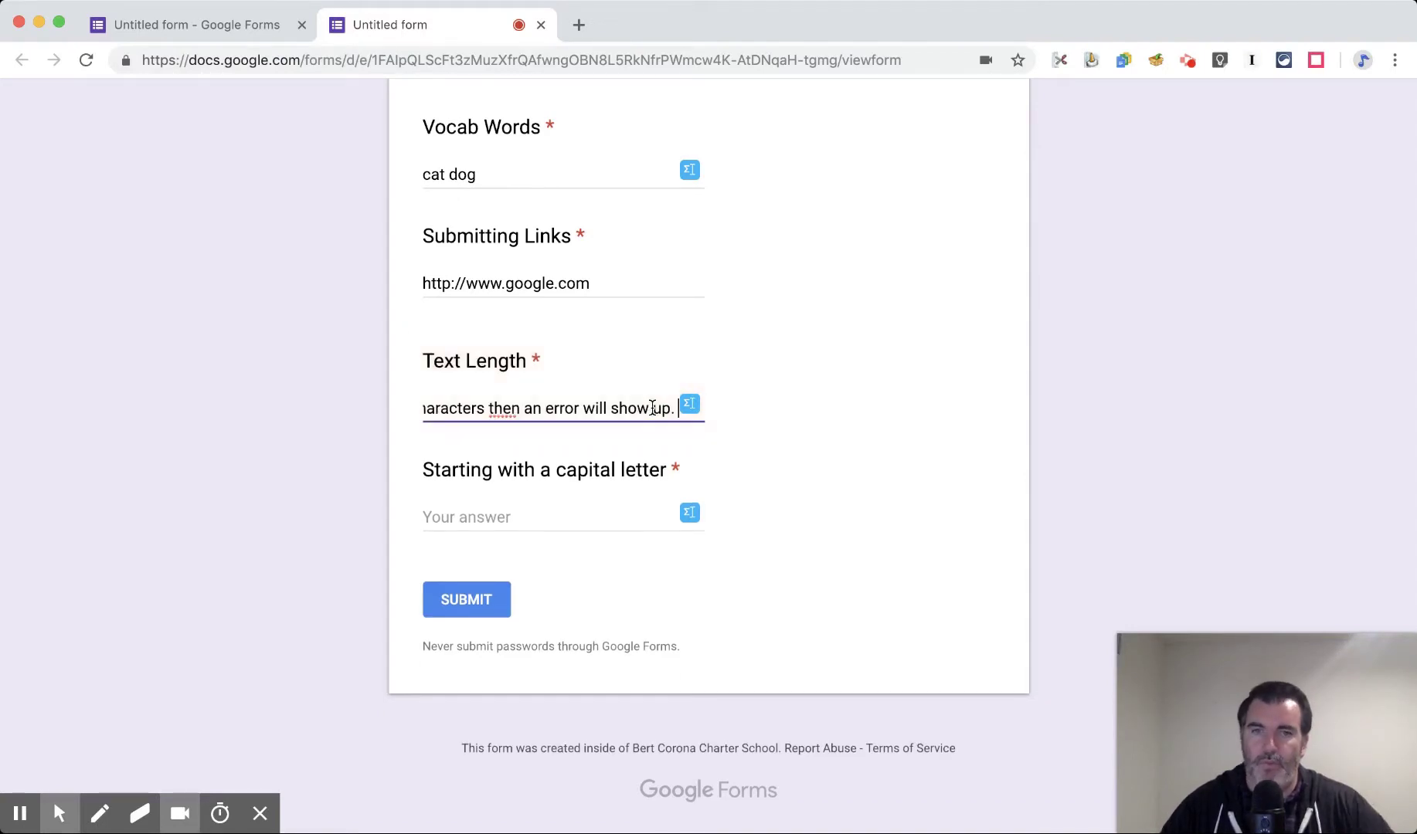
pyautogui.click(307, 380)
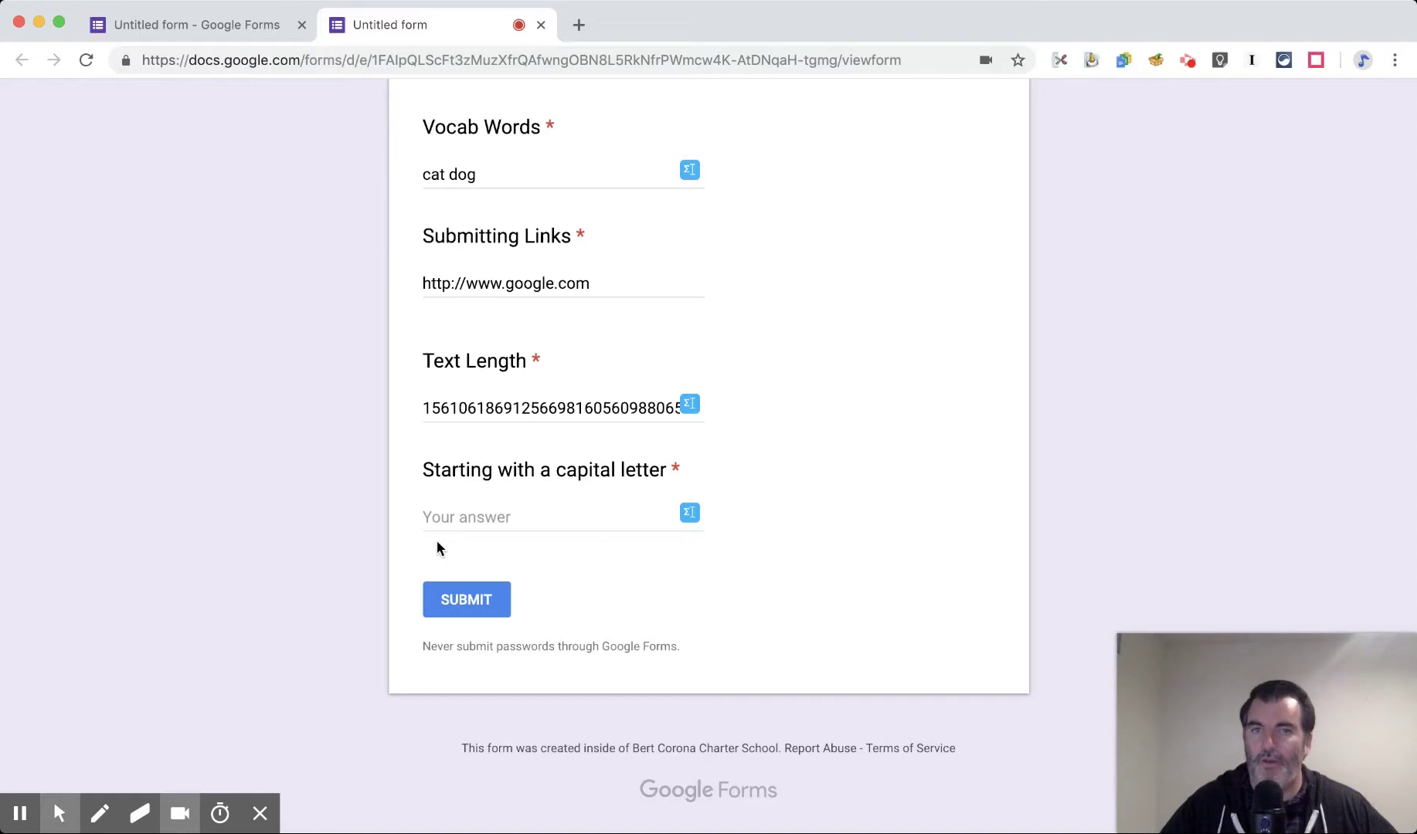
# Enter a first name in all lowercase as the "Starting with a capital letter" answer and test its validation.
pyautogui.click(459, 513)
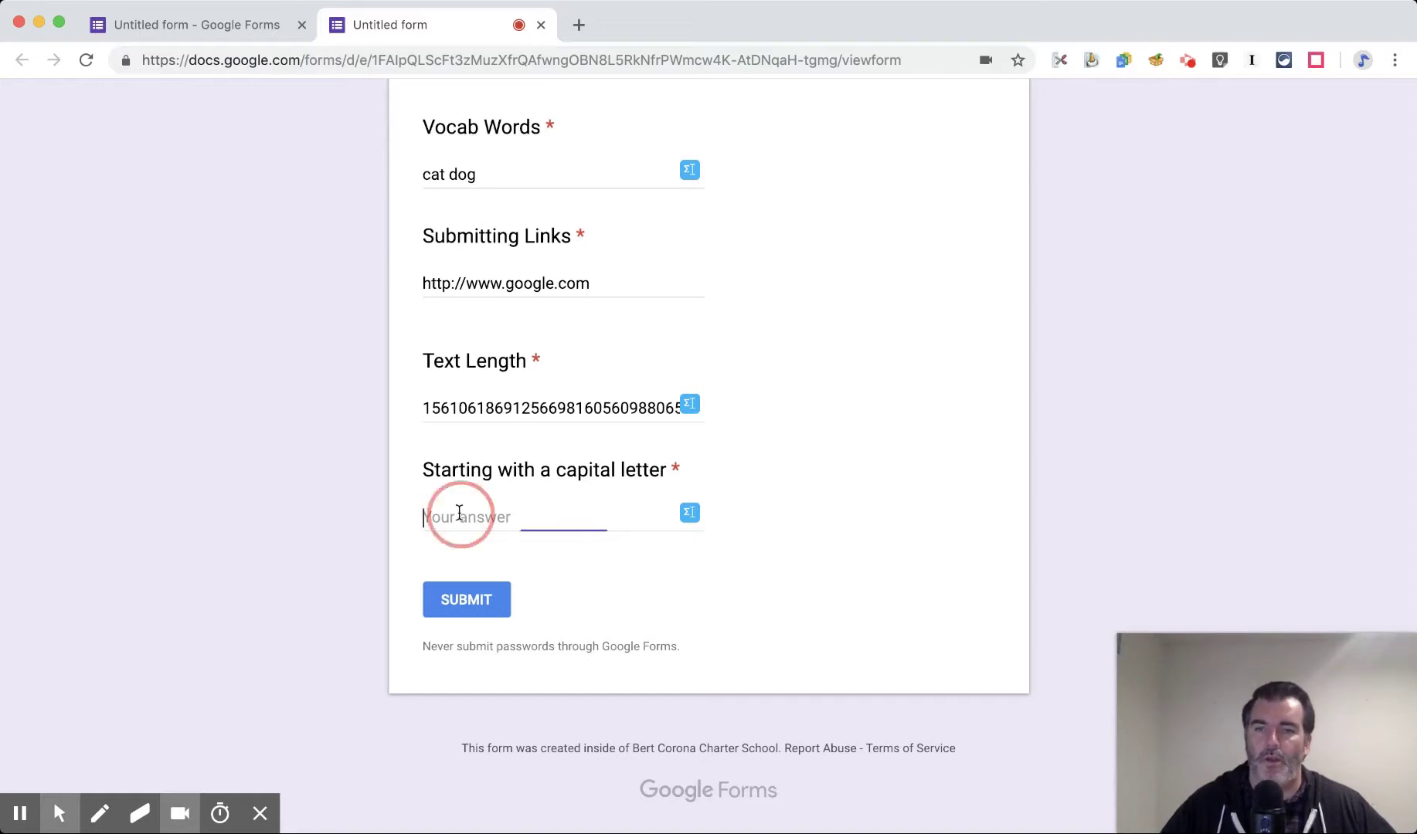
pyautogui.write('ryan')
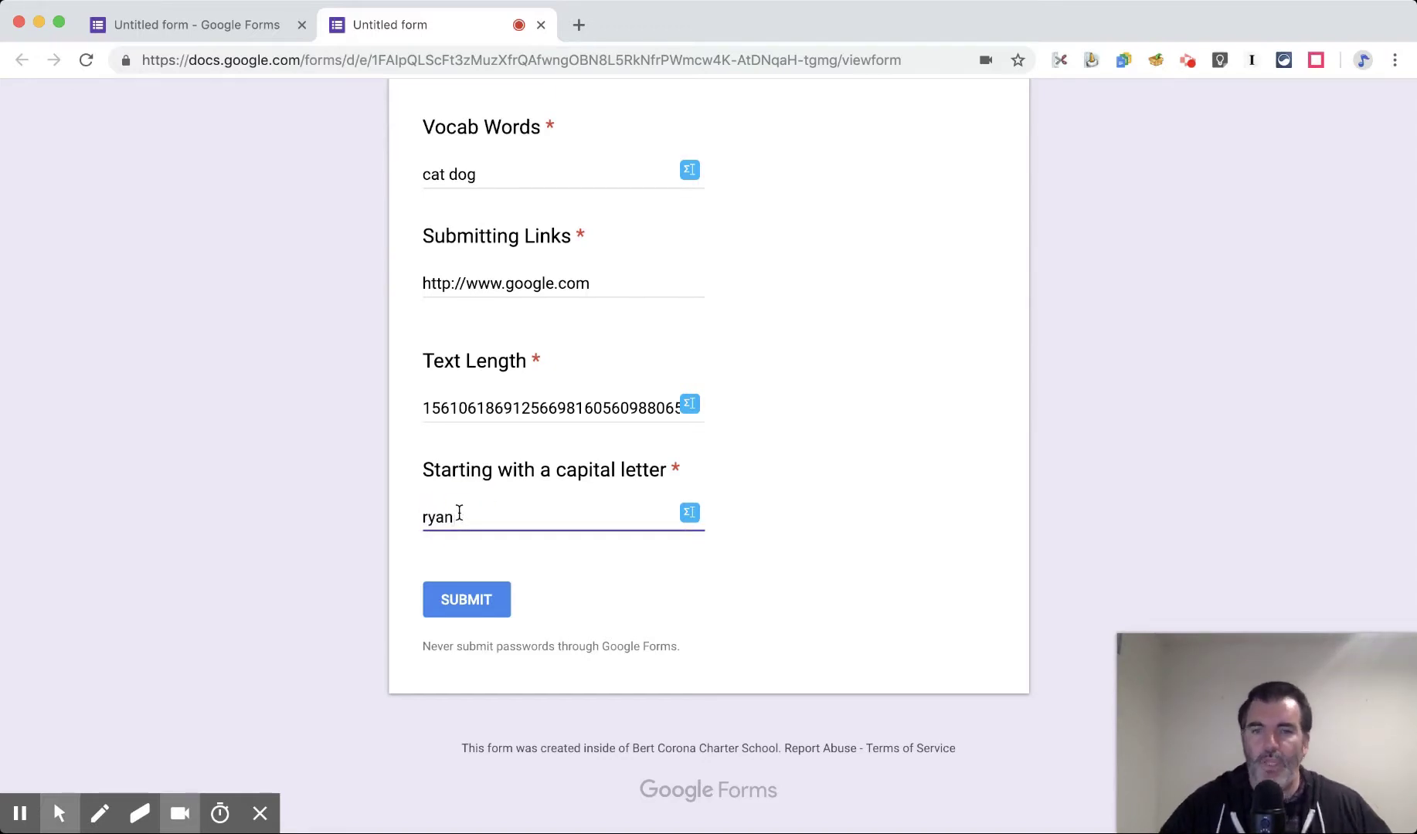
pyautogui.click(306, 502)
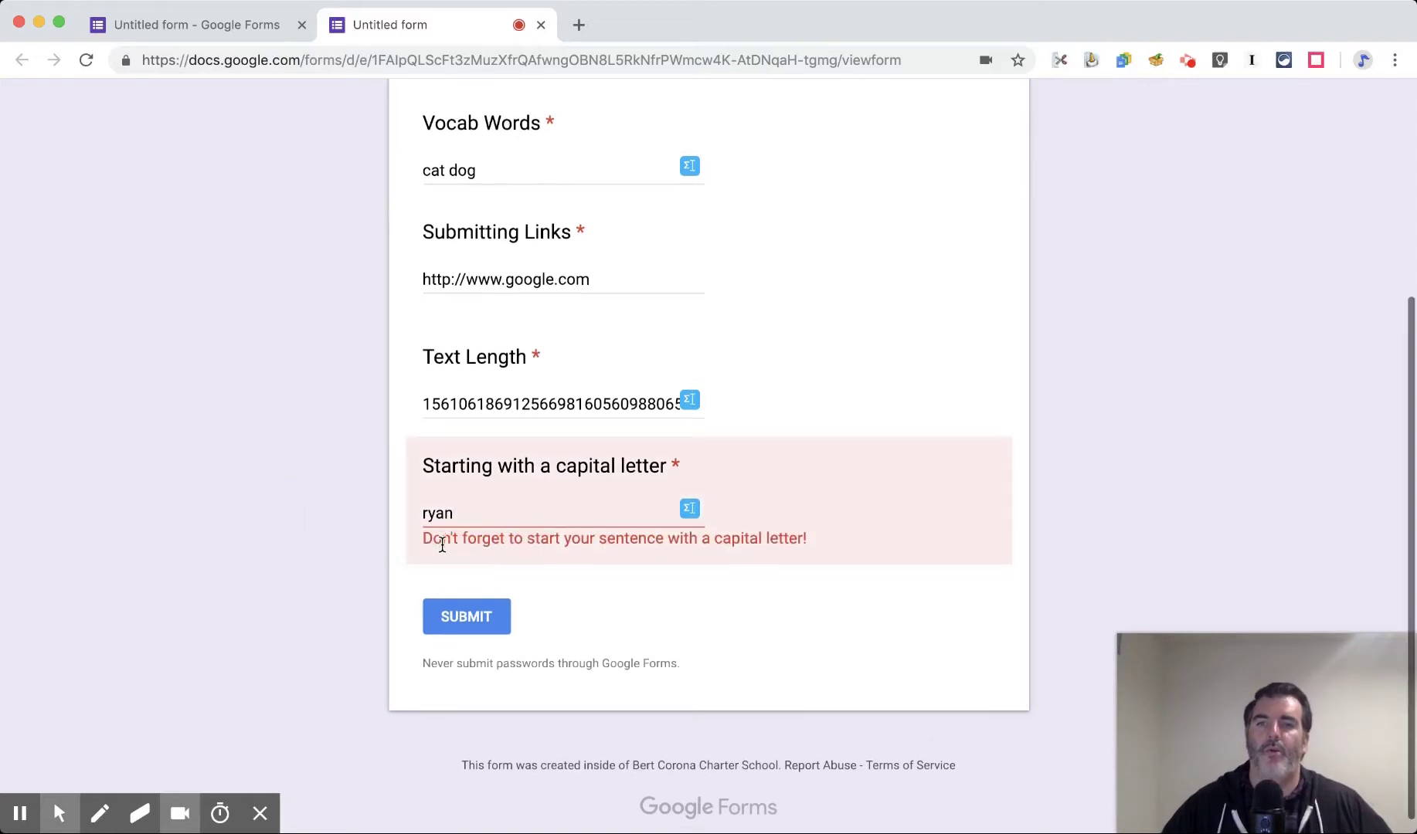
# Capitalize the first letter of the name in the "Starting with a capital letter" answer and recheck it.
pyautogui.scroll(-1, 464, 545)
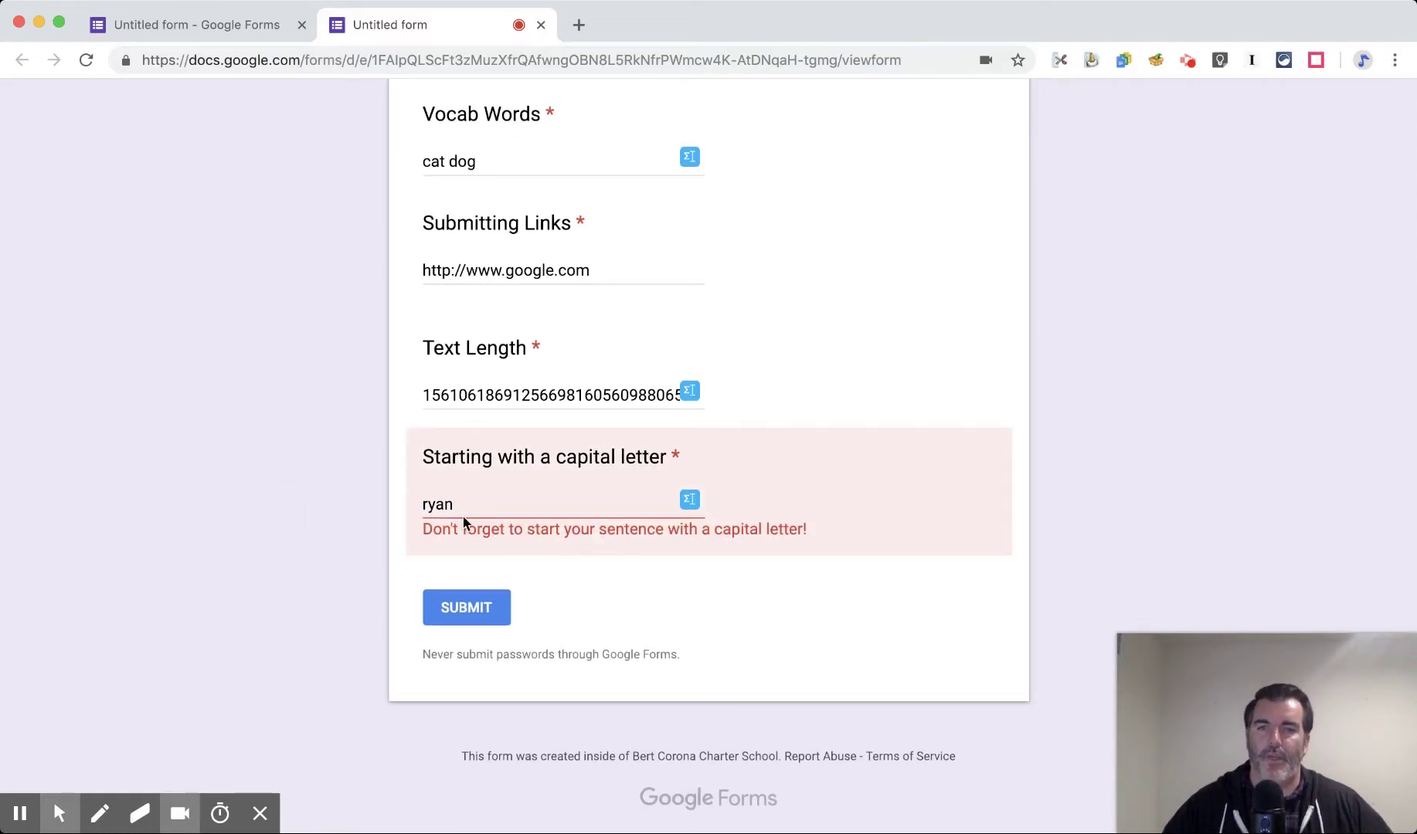
pyautogui.click(413, 510)
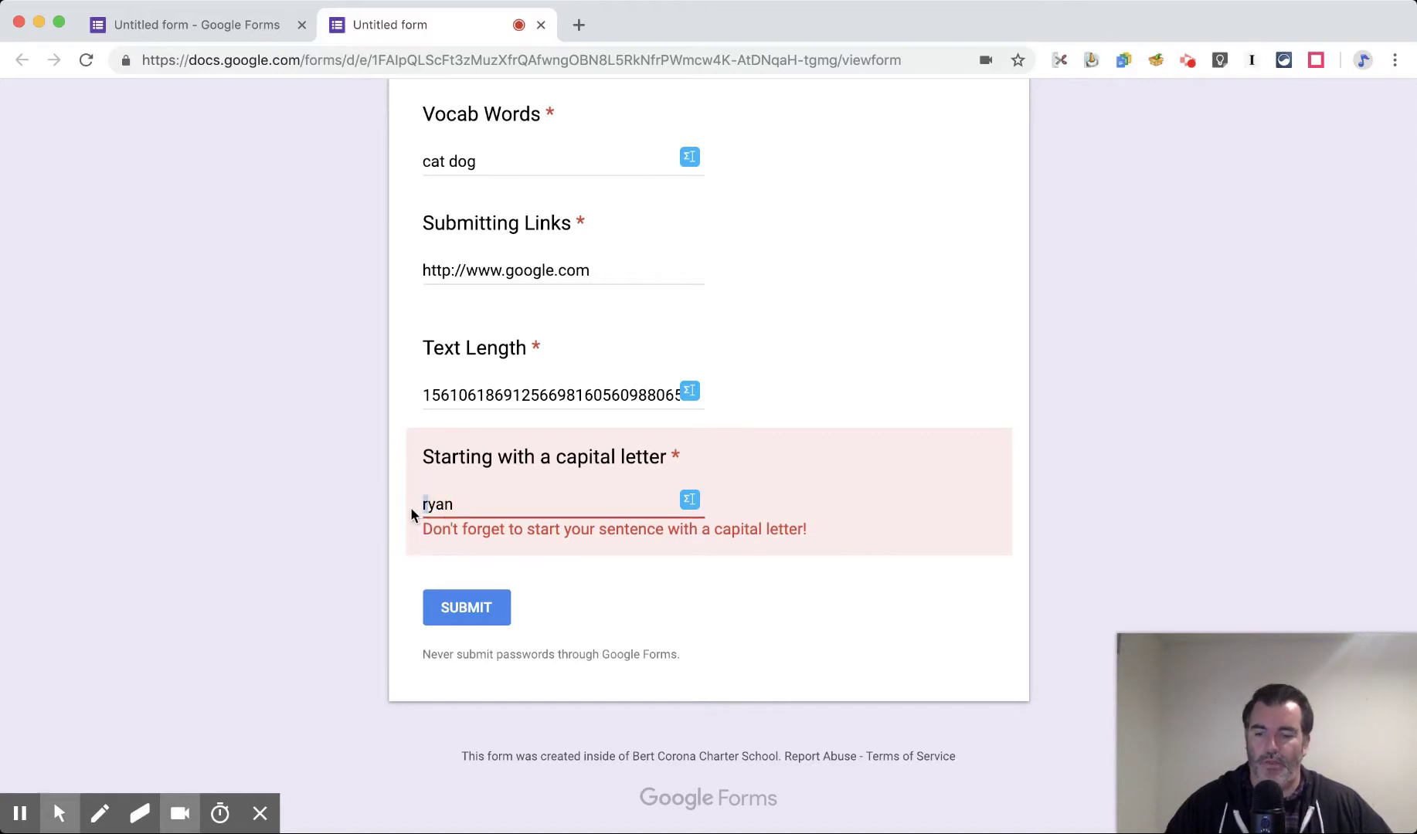
pyautogui.write('R')
pyautogui.press('Delete')
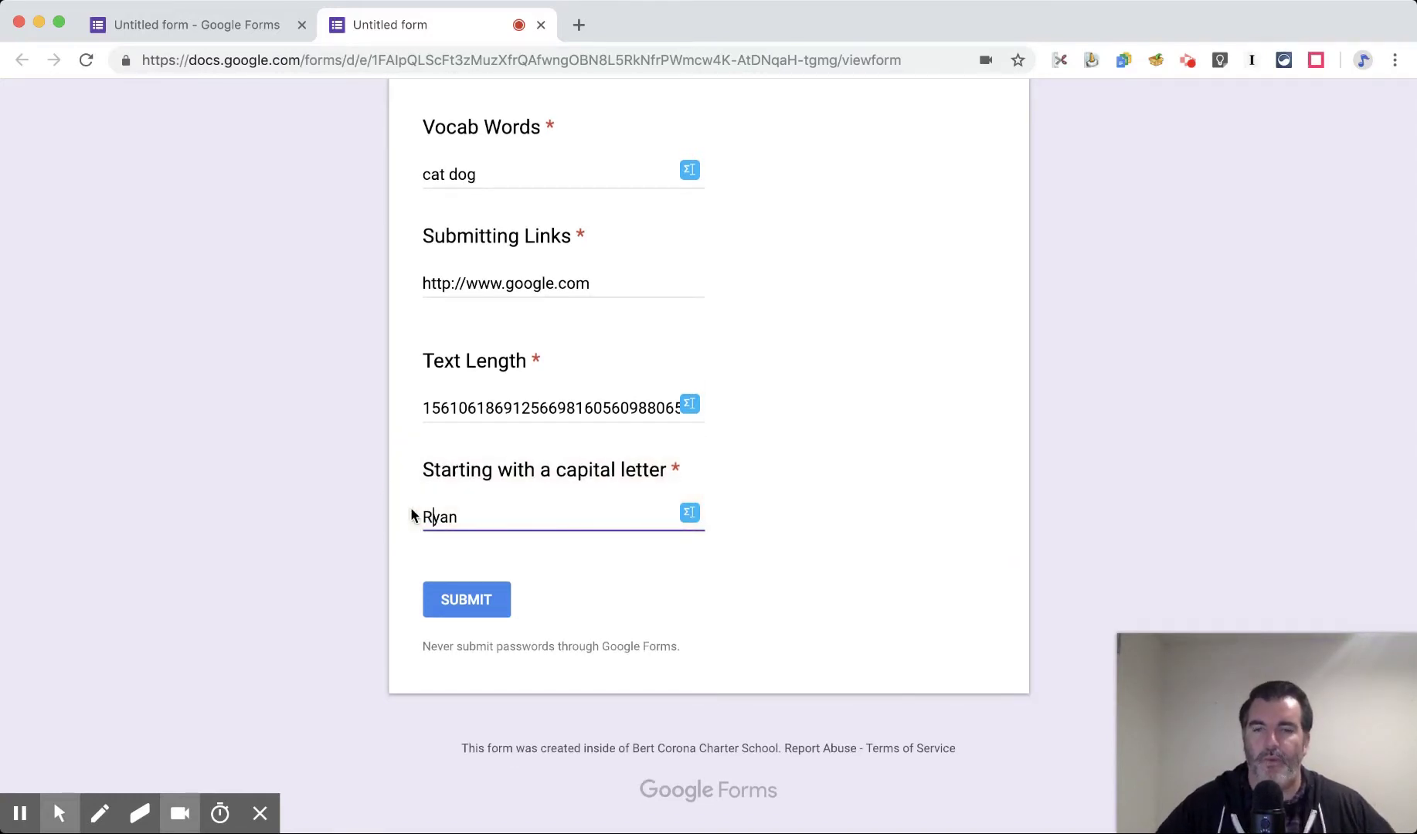
pyautogui.click(323, 468)
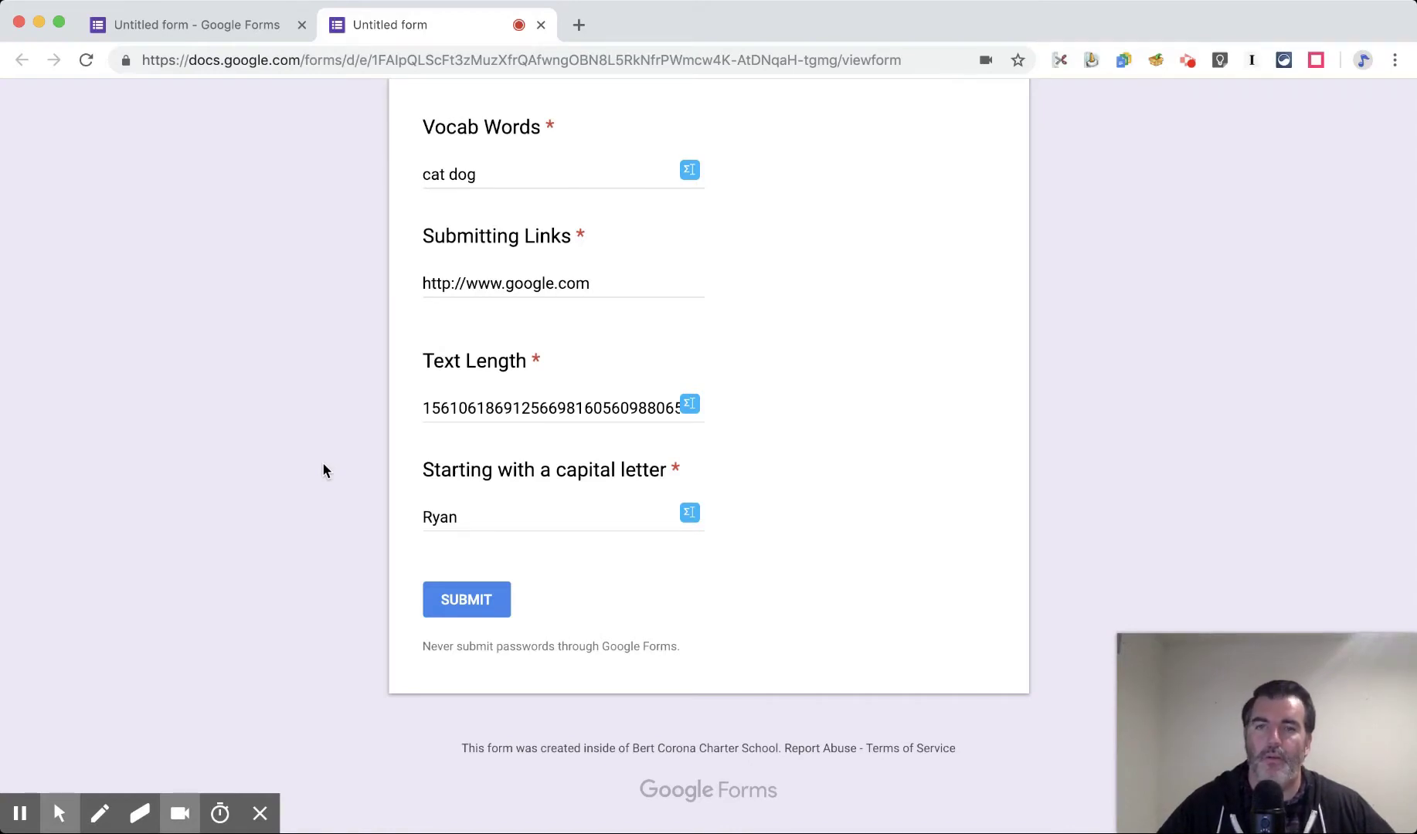
# Switch to the form's editing page and open the Vocab Words question to view its validation rule and extra options.
pyautogui.click(240, 30)
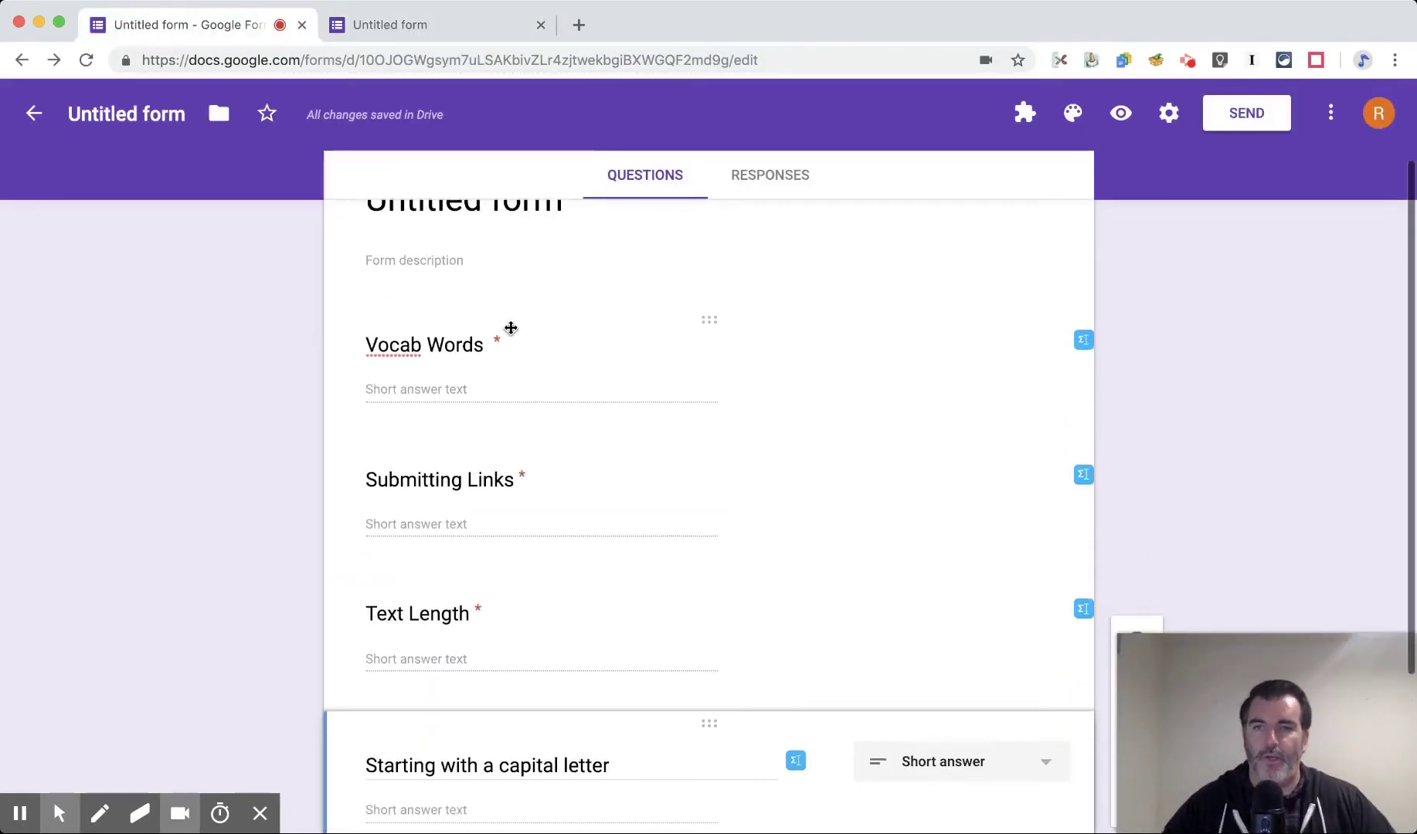
pyautogui.click(699, 367)
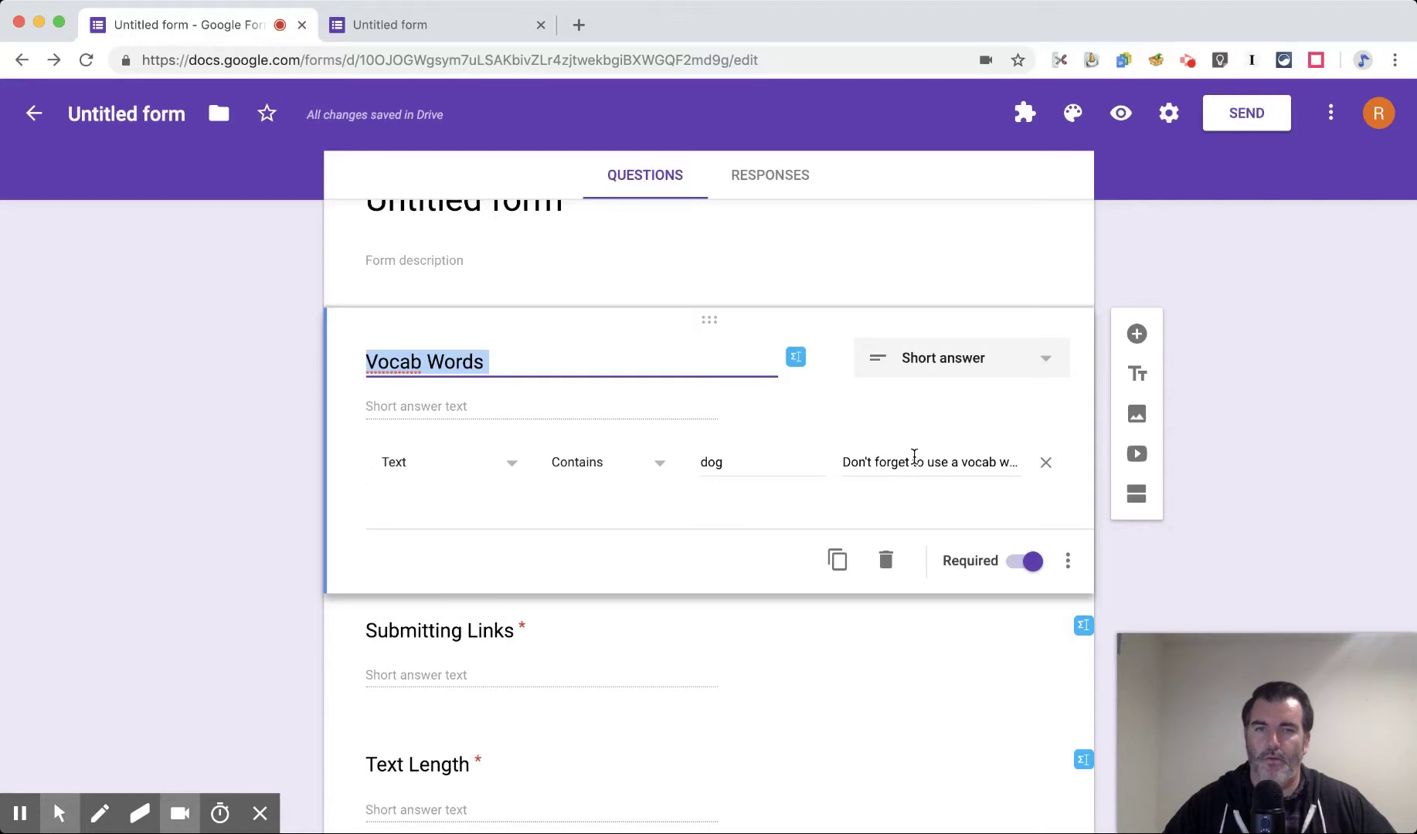
pyautogui.click(1070, 568)
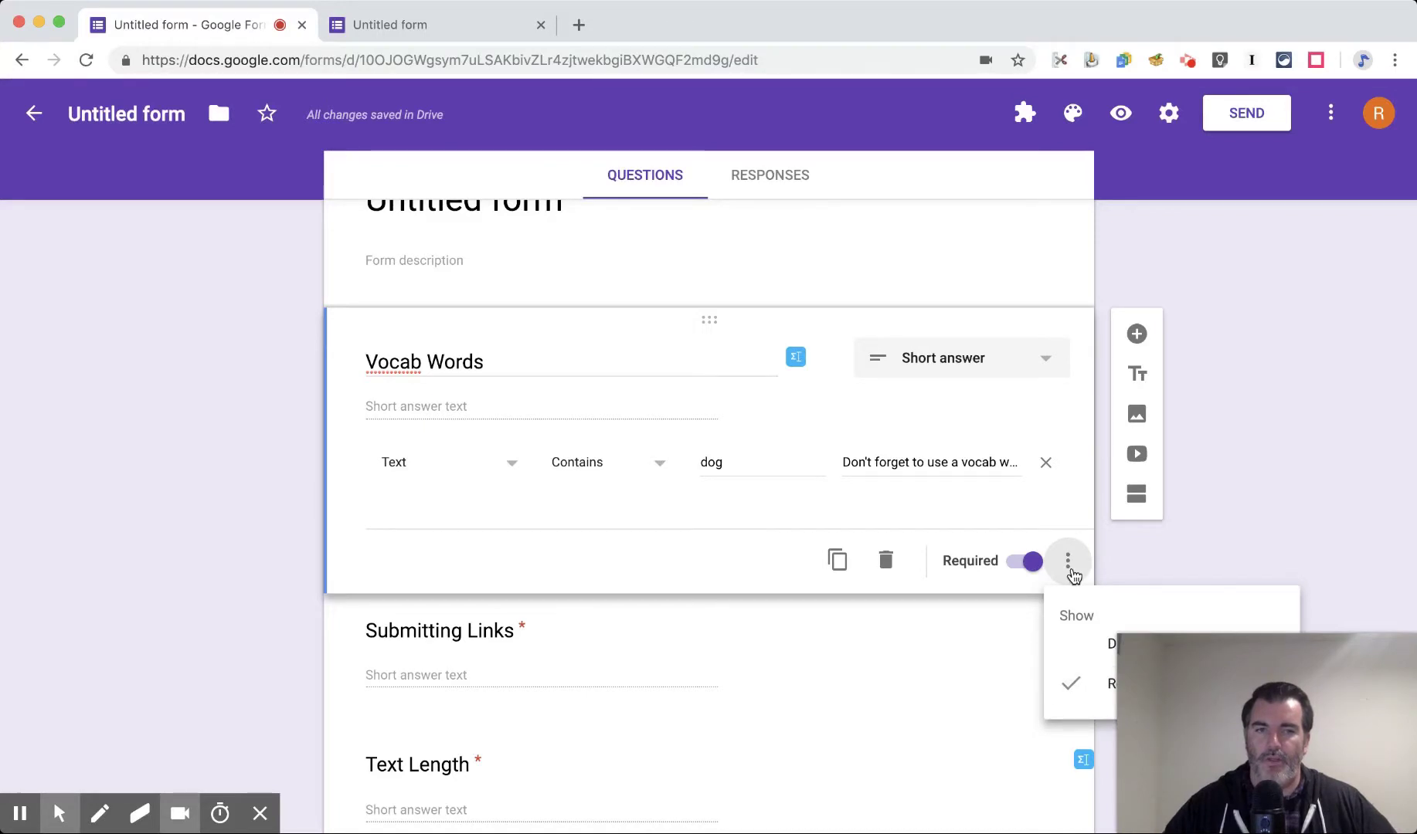
# Add a new question directly below the Vocab Words question.
pyautogui.scroll(-1, 1127, 309)
pyautogui.click(1136, 264)
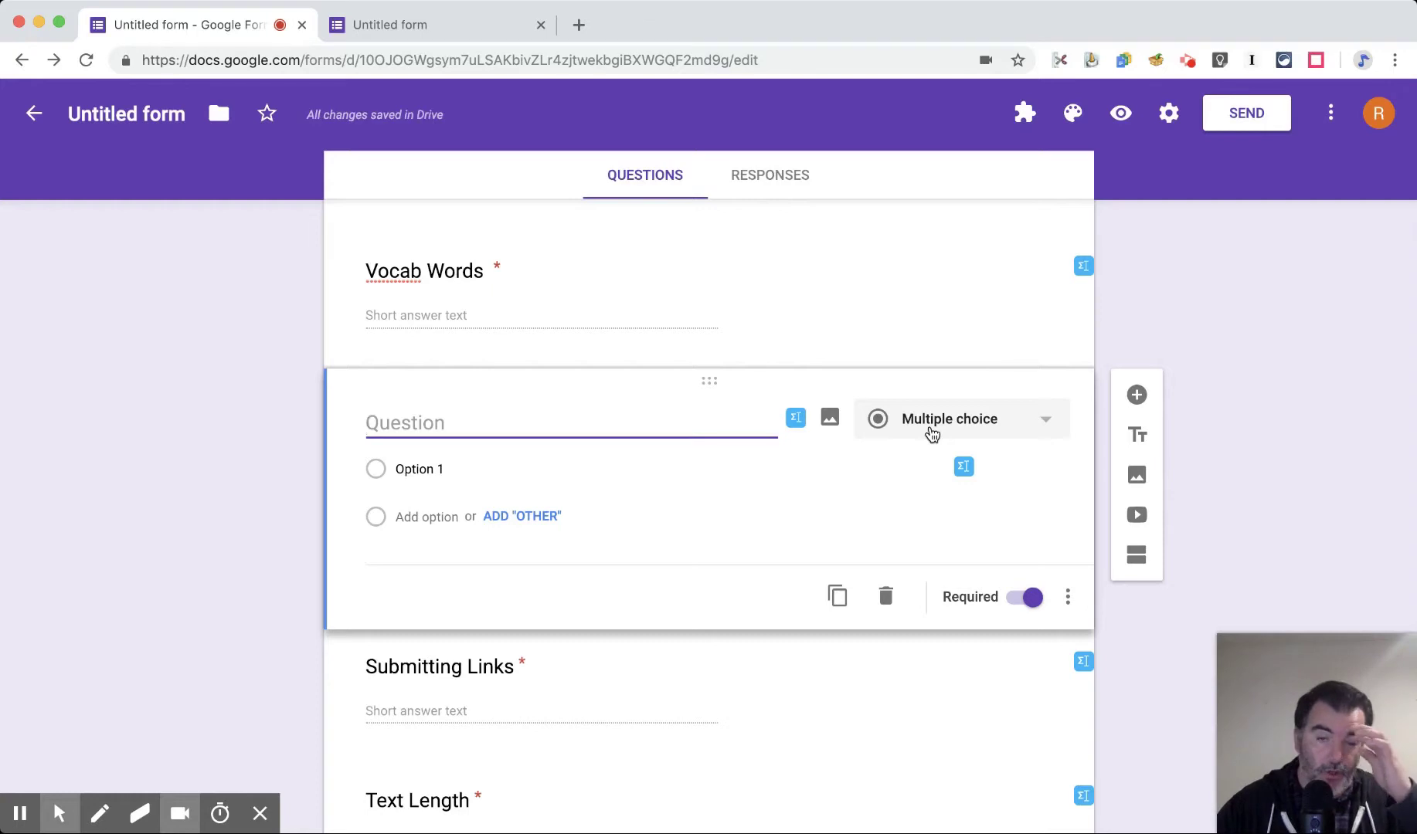
# Make the new question a short answer and turn on response validation for it.
pyautogui.click(933, 434)
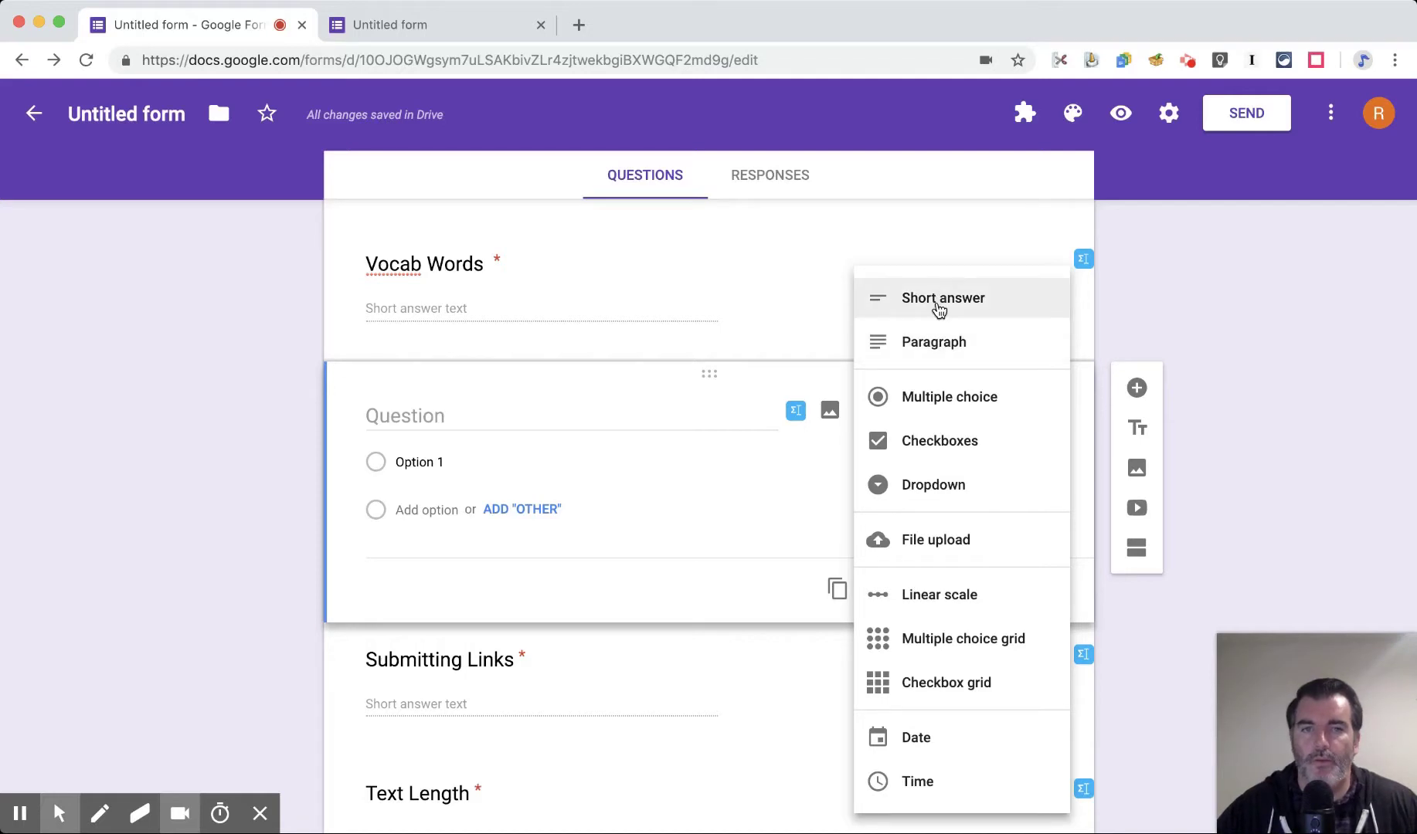
pyautogui.click(938, 309)
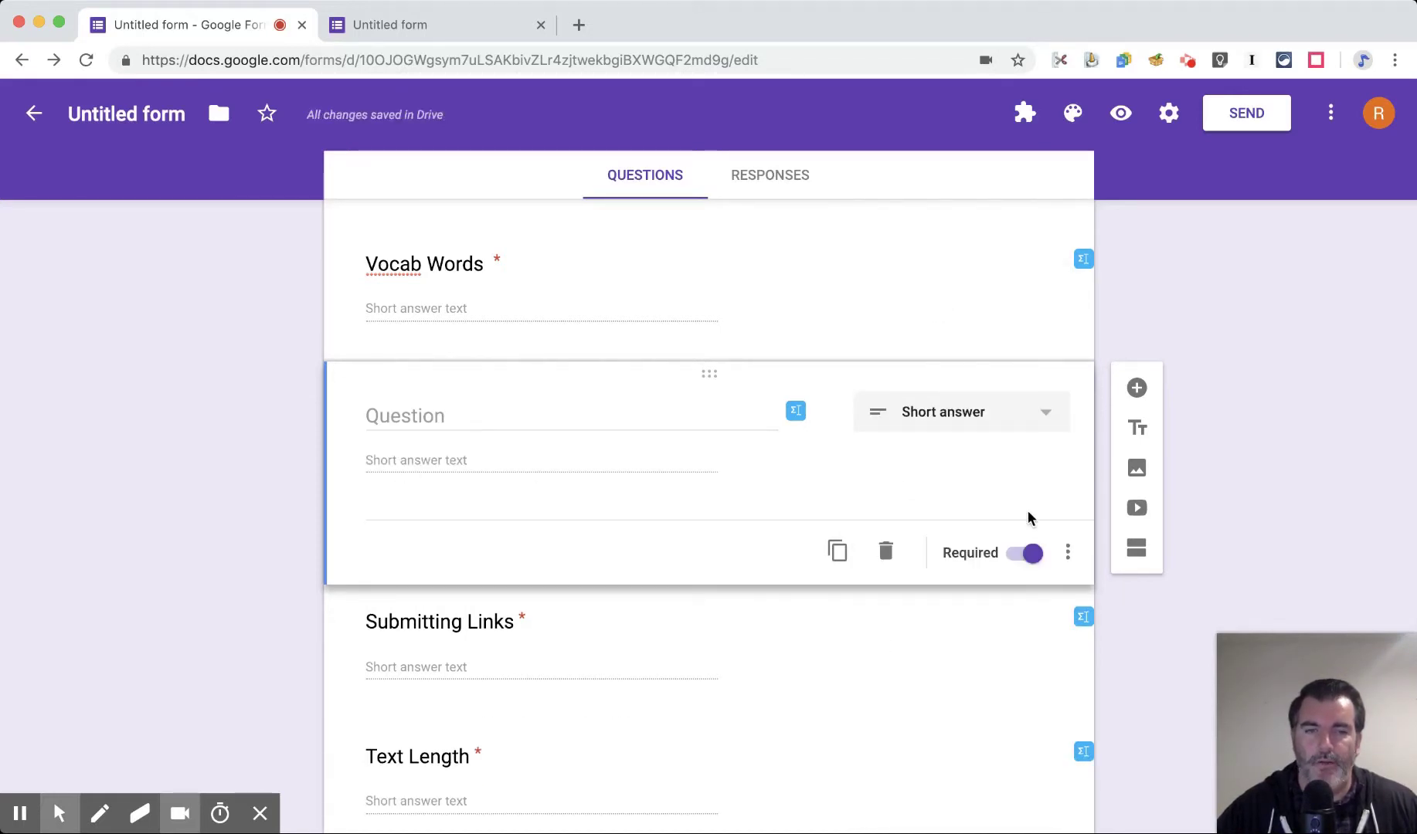
pyautogui.click(1066, 555)
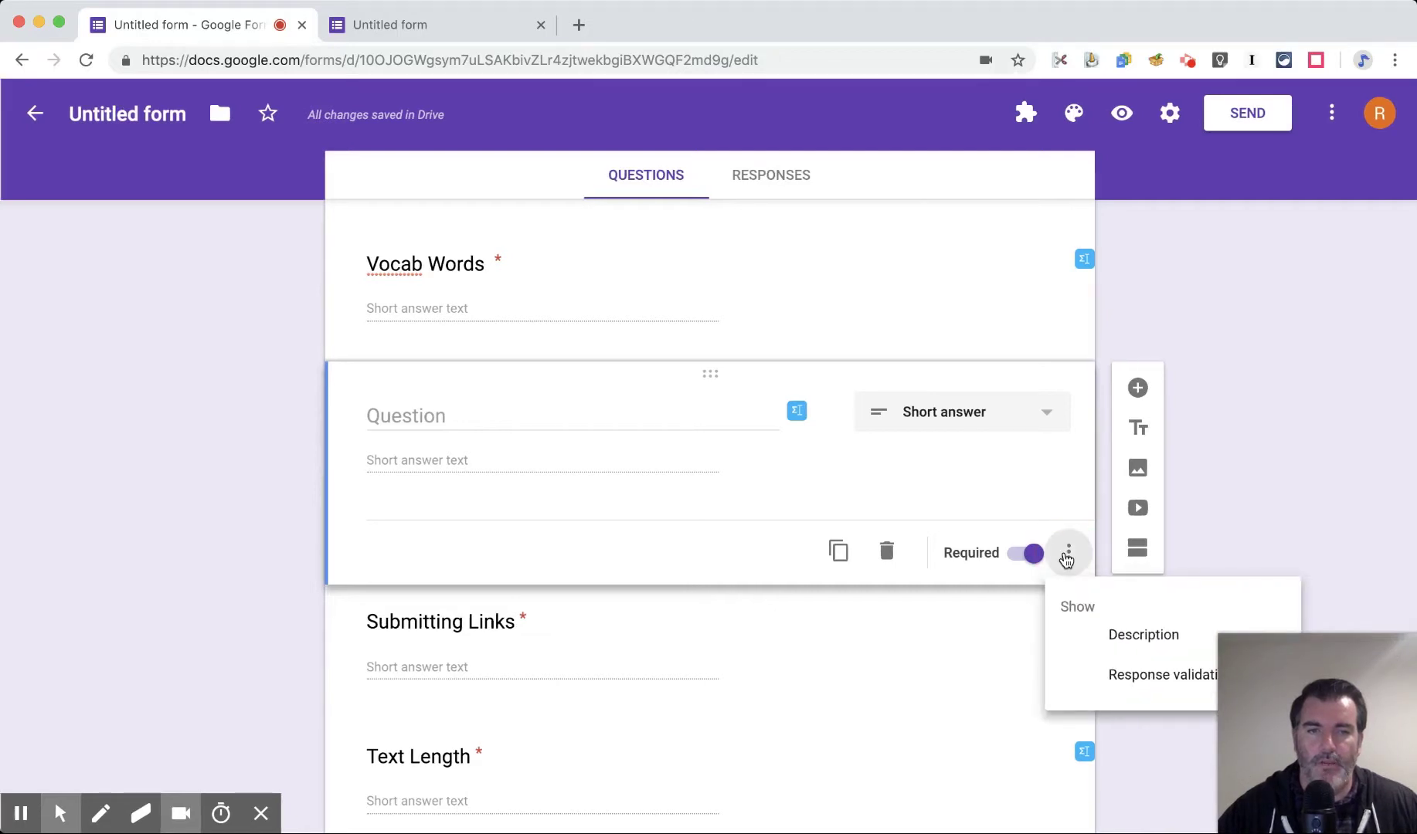
pyautogui.click(1122, 680)
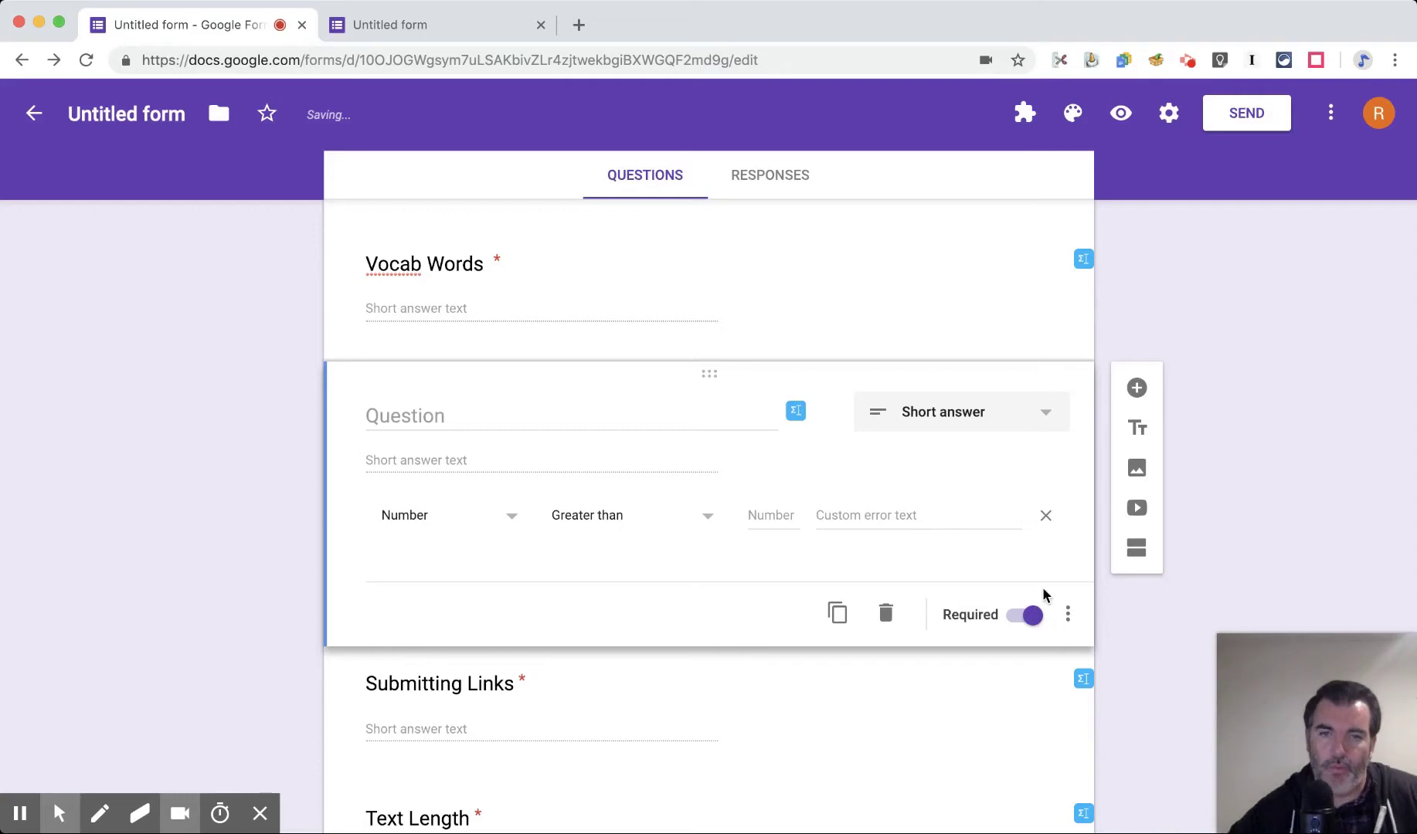
# Switch the new question's validation type to Text and review the conditions offered for it.
pyautogui.click(498, 528)
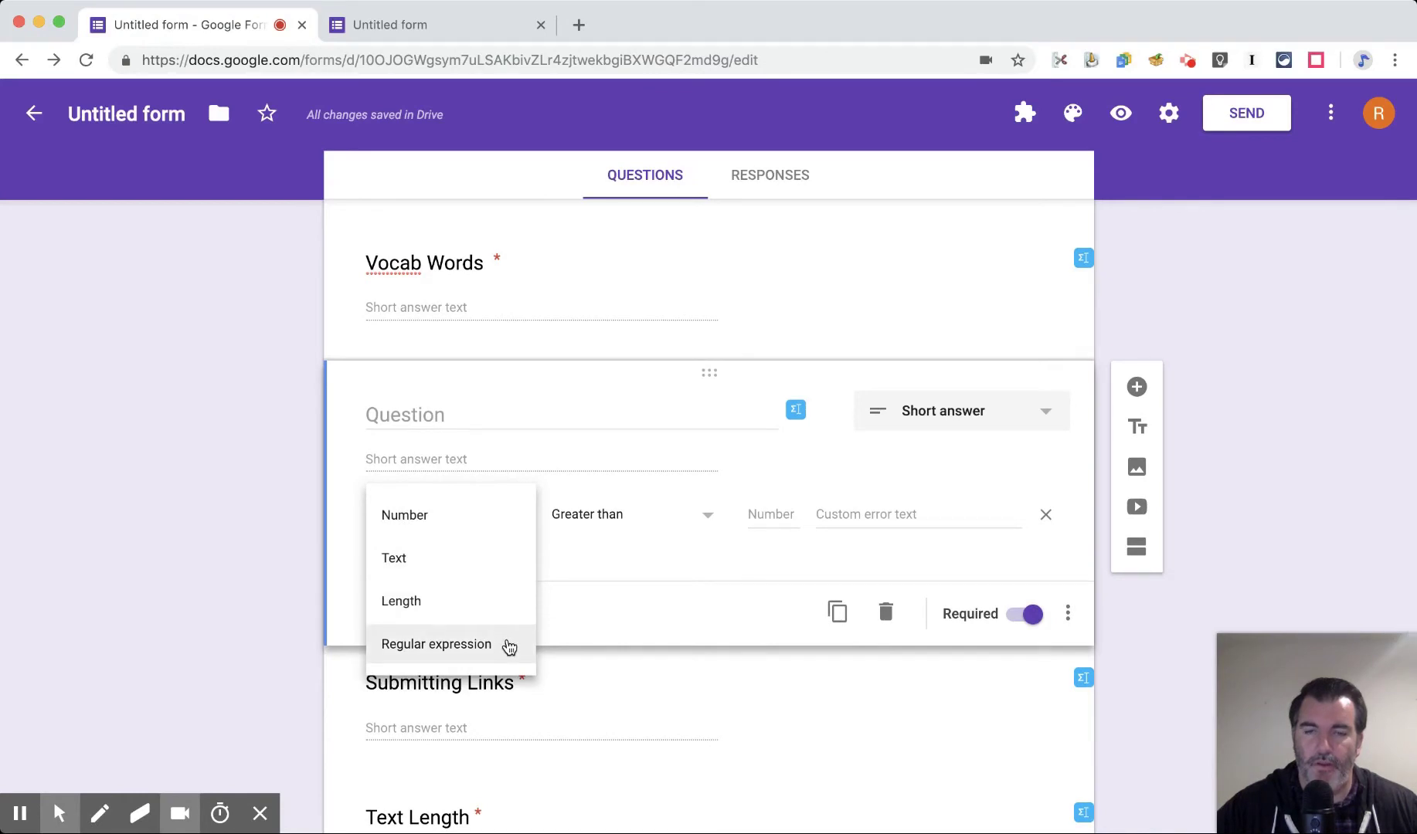
pyautogui.click(478, 558)
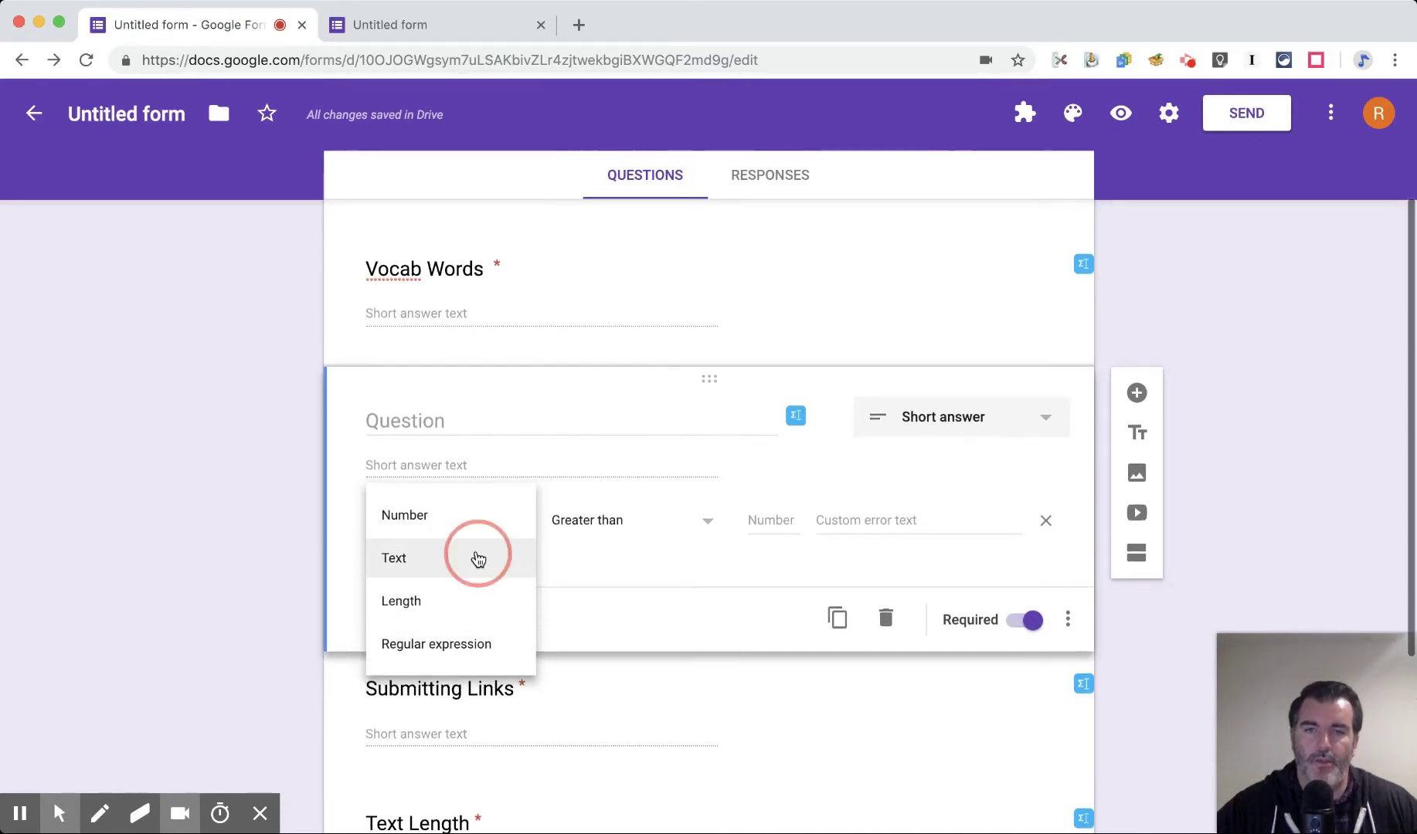
pyautogui.click(630, 525)
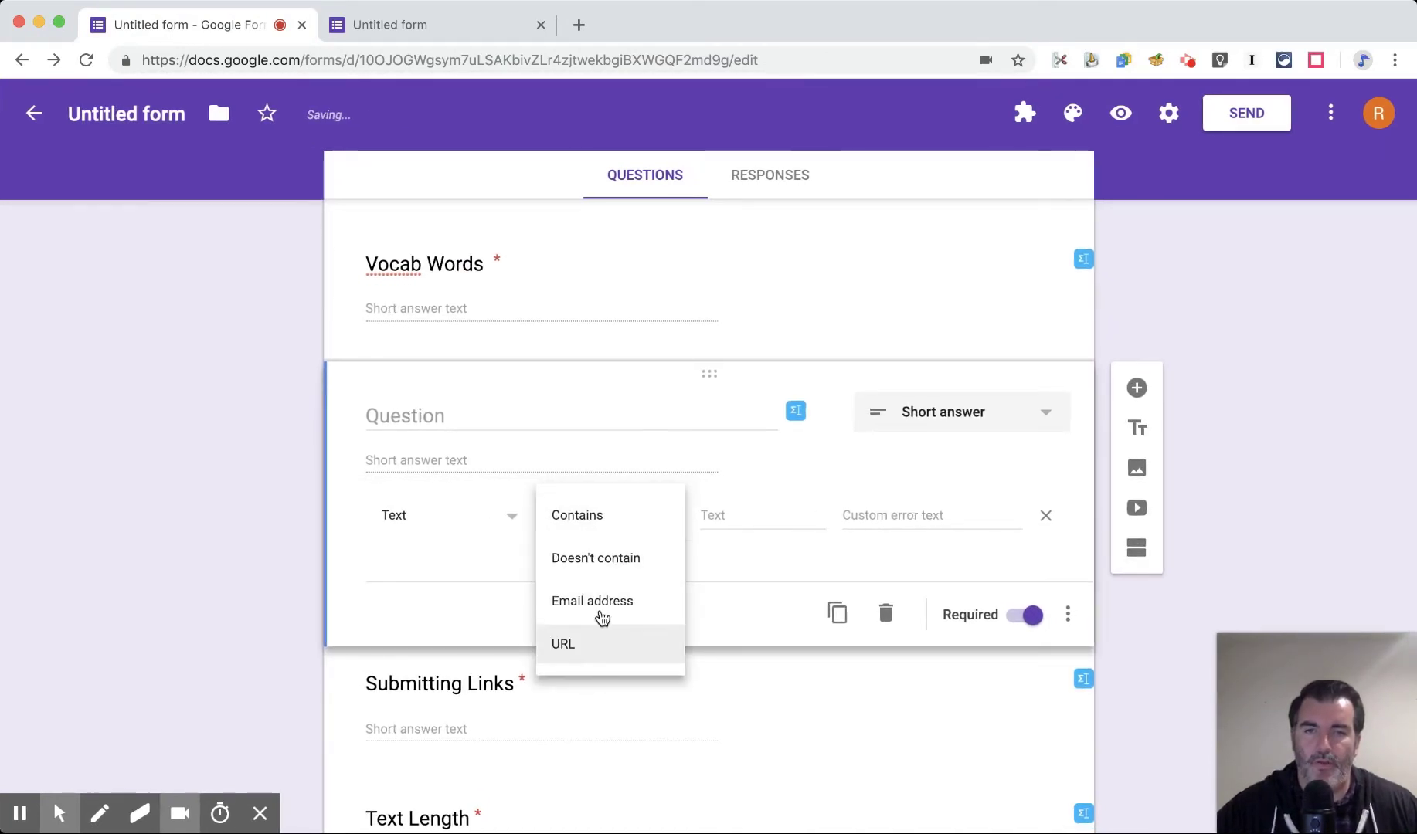
pyautogui.scroll(2, 630, 621)
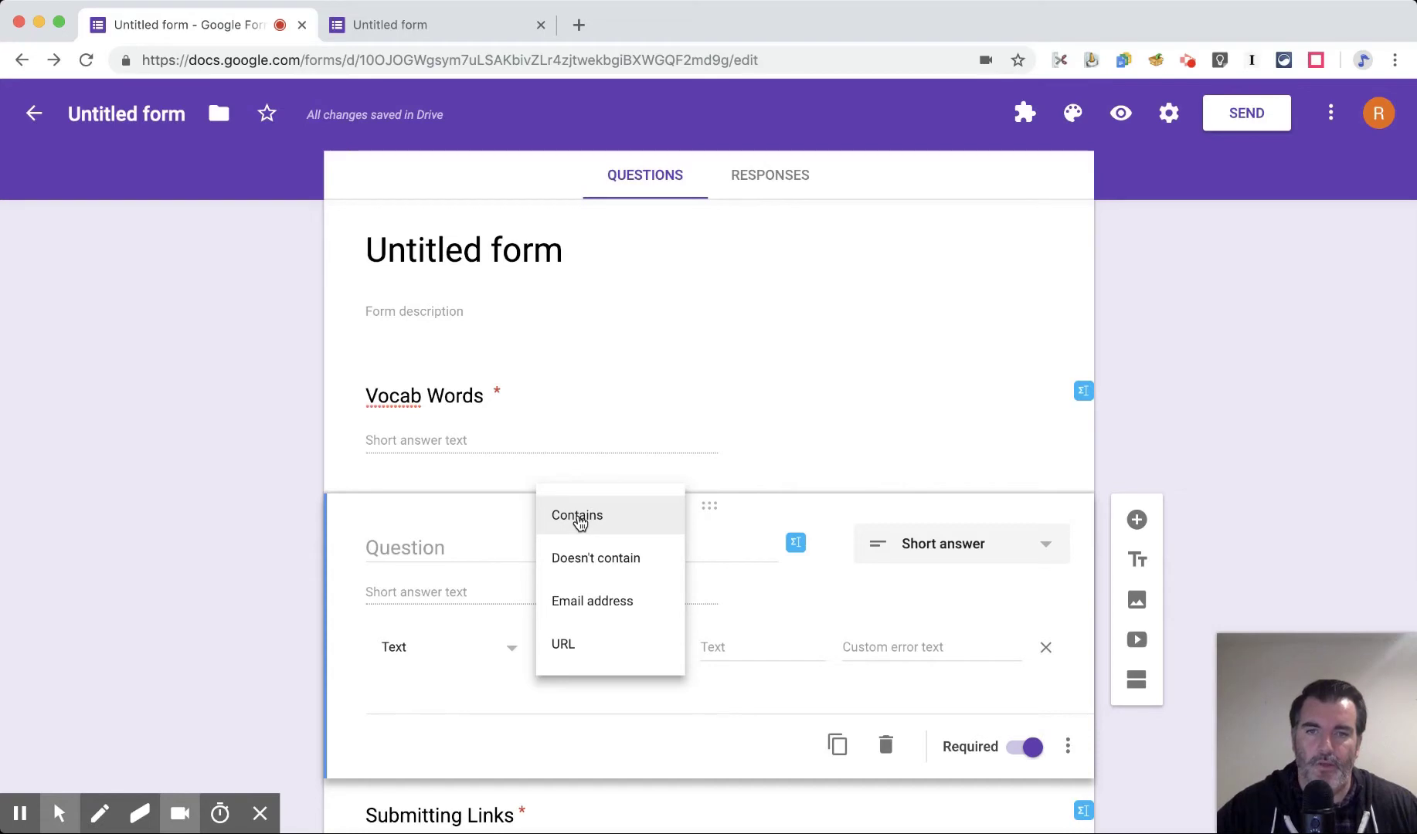
# Set the new question's validation rule to Number, Equal to, 4.
pyautogui.click(498, 648)
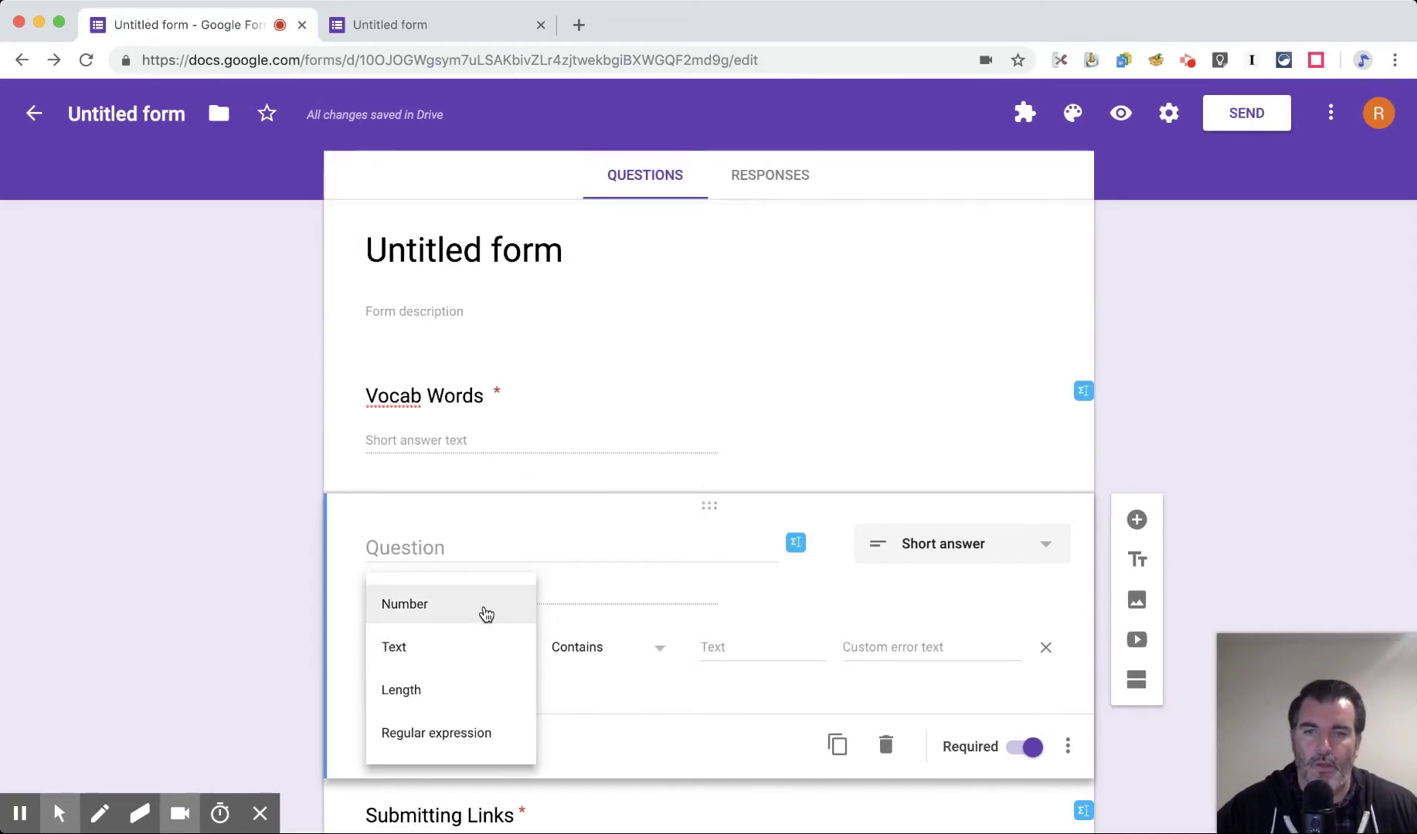
pyautogui.click(485, 610)
pyautogui.scroll(-3, 483, 613)
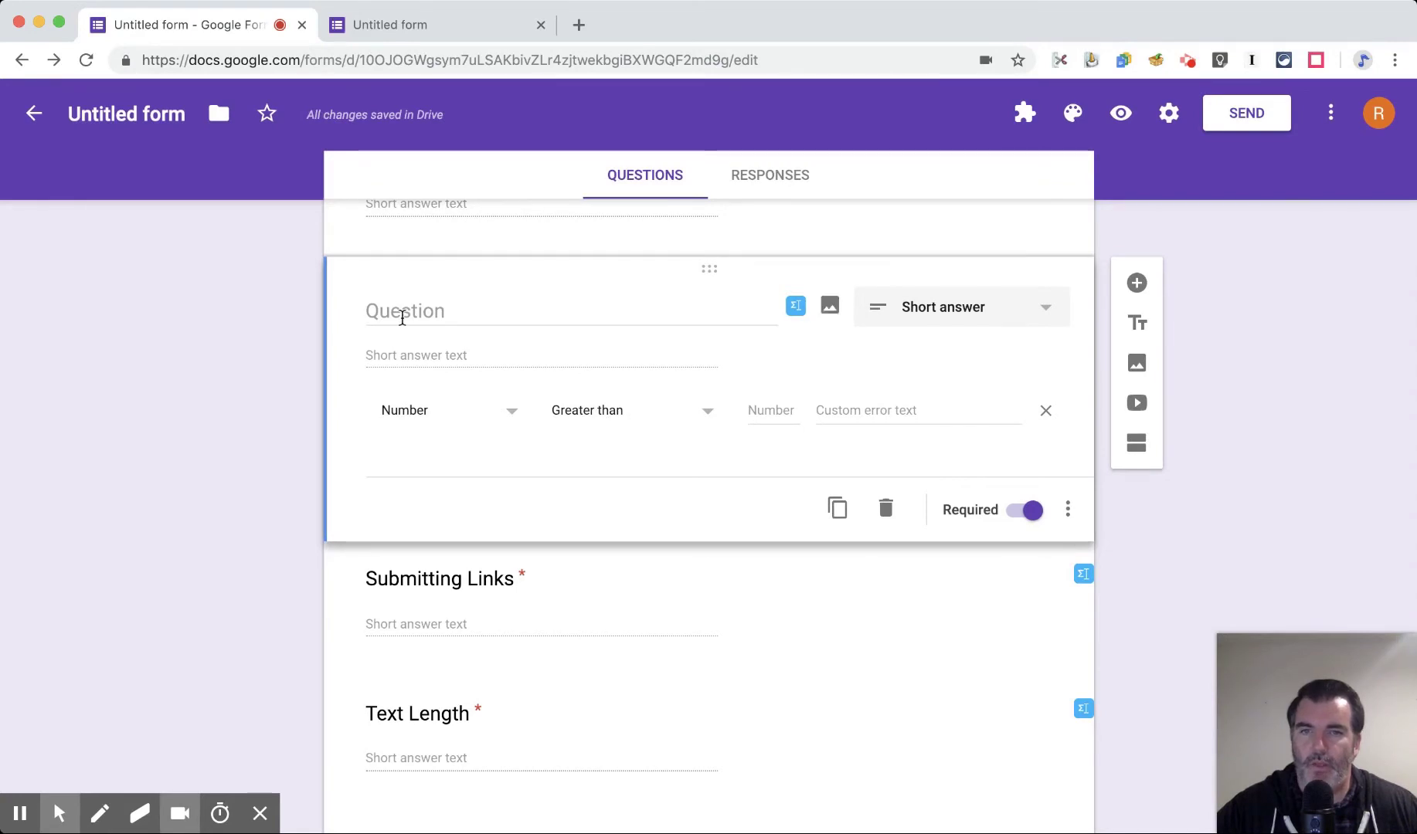
pyautogui.click(592, 414)
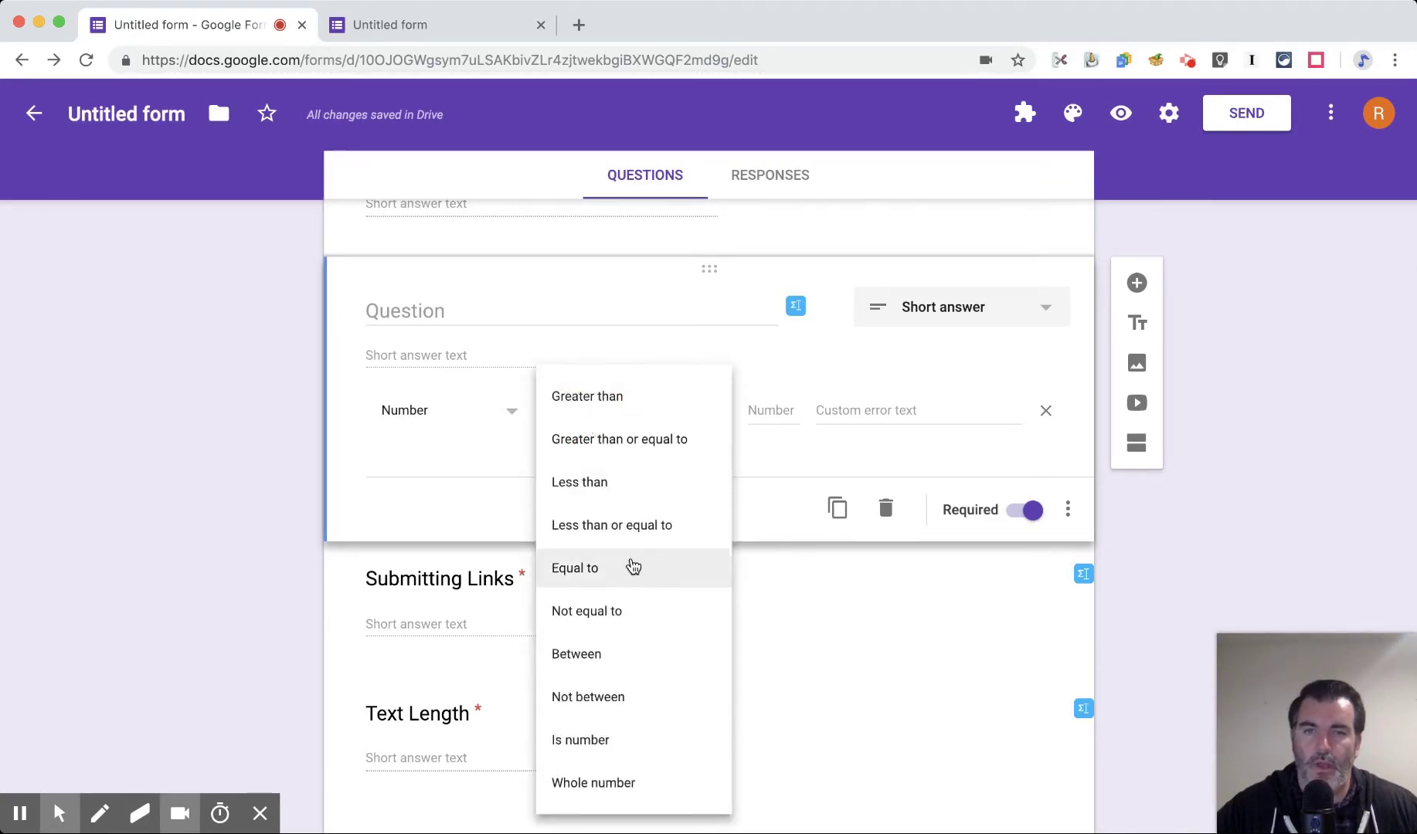
pyautogui.click(632, 567)
pyautogui.click(753, 409)
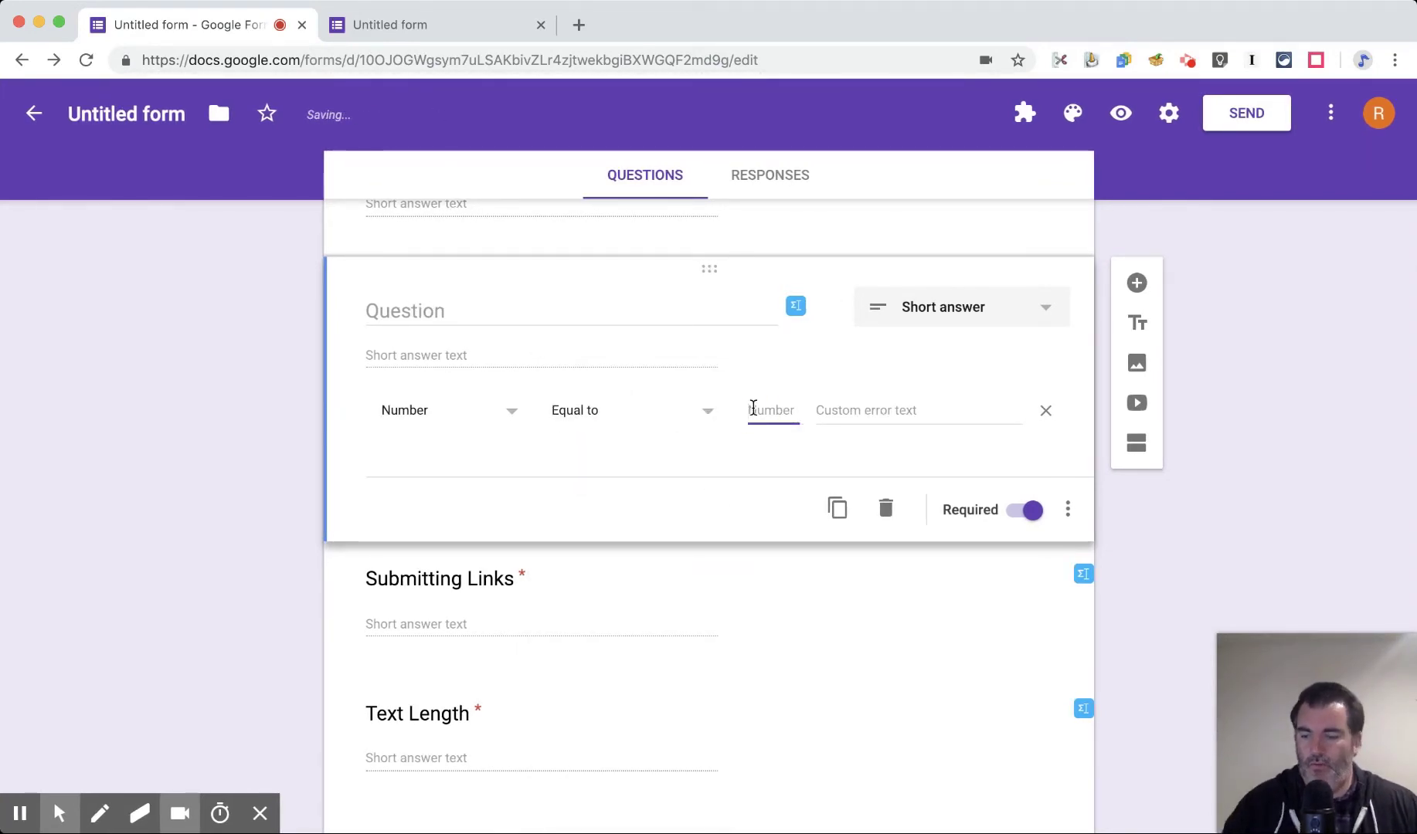
pyautogui.write('4')
# Title the new question "2+2" and set its custom error text to "Try again.".
pyautogui.click(469, 302)
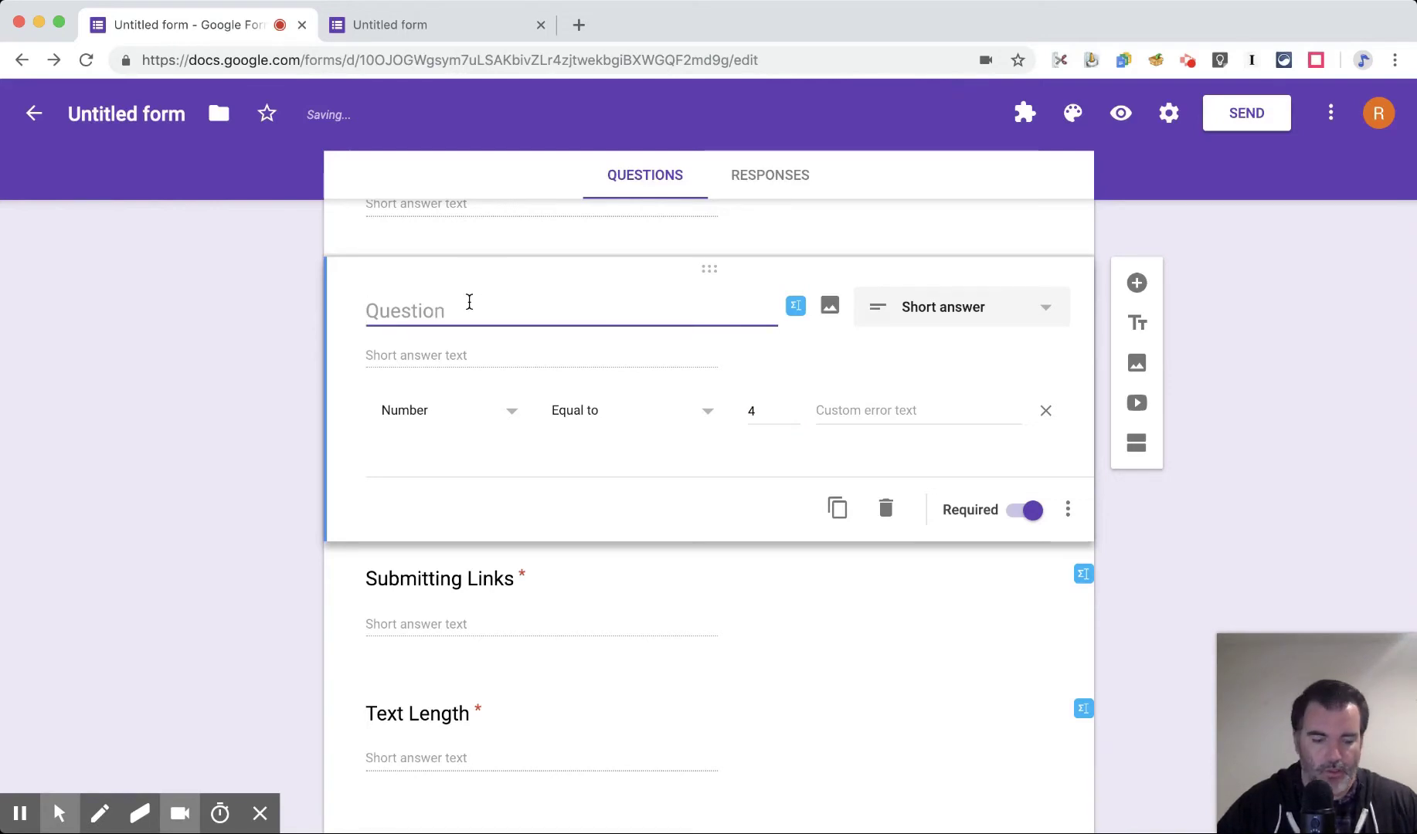
pyautogui.write('2+2')
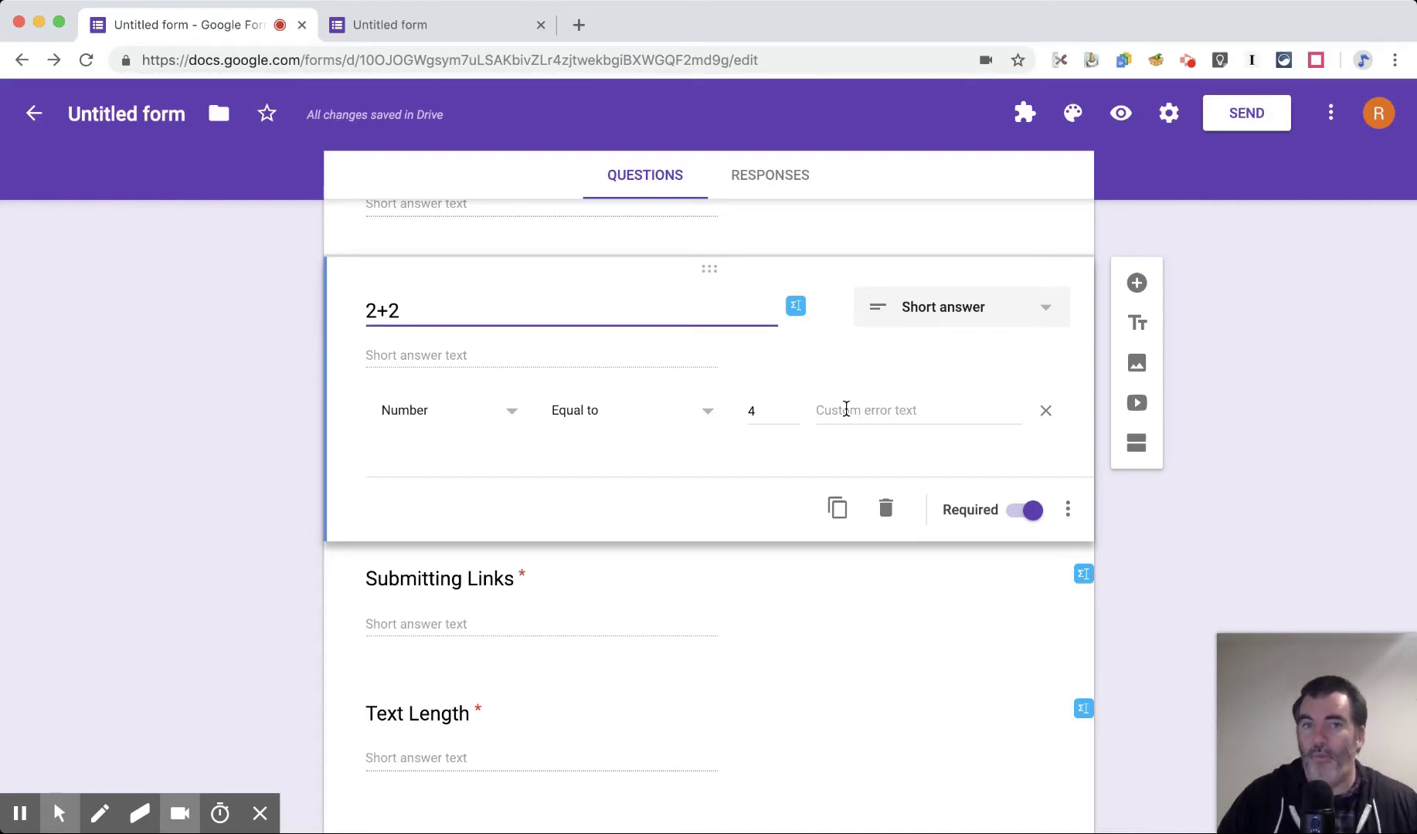
pyautogui.click(863, 425)
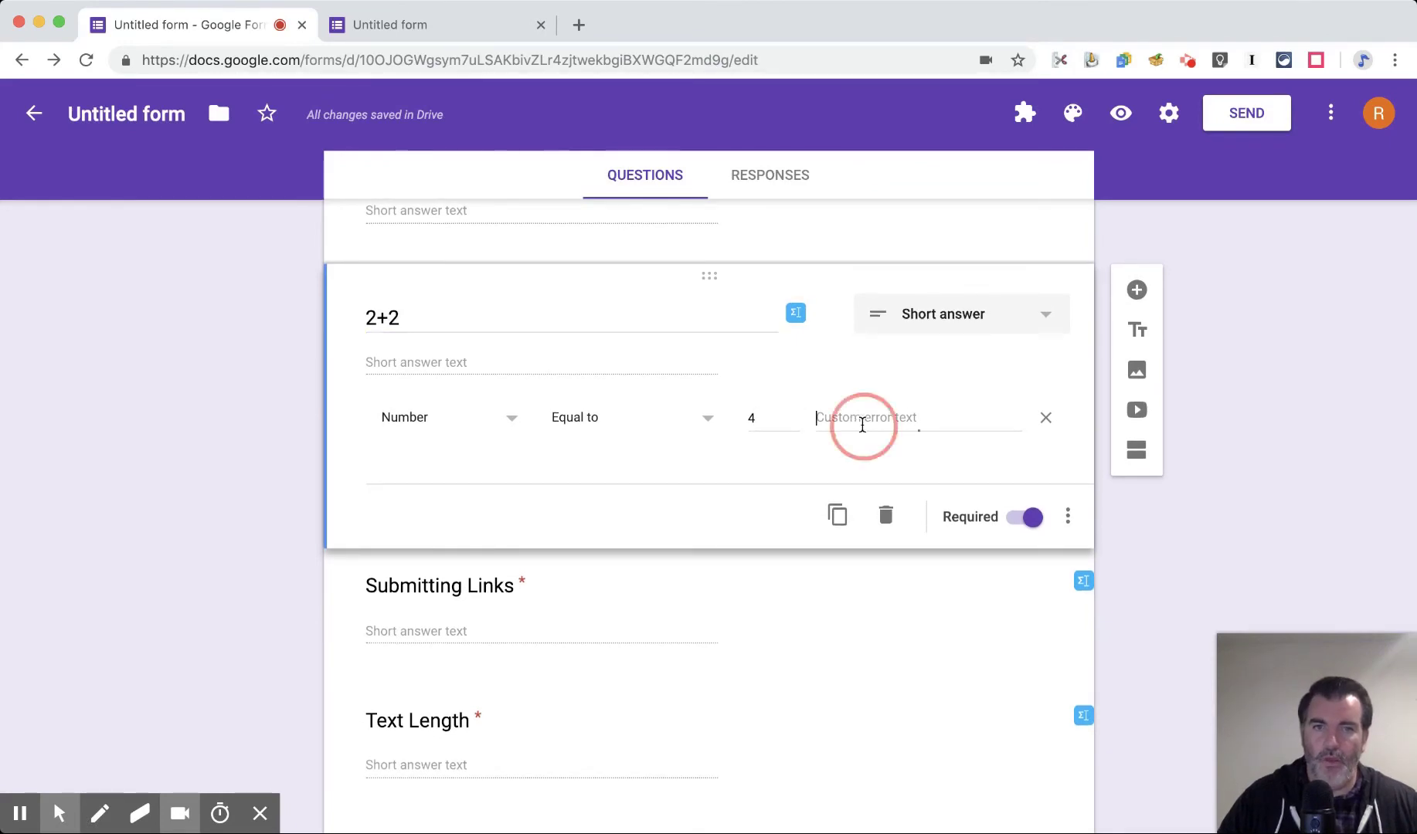
pyautogui.write('Try again.')
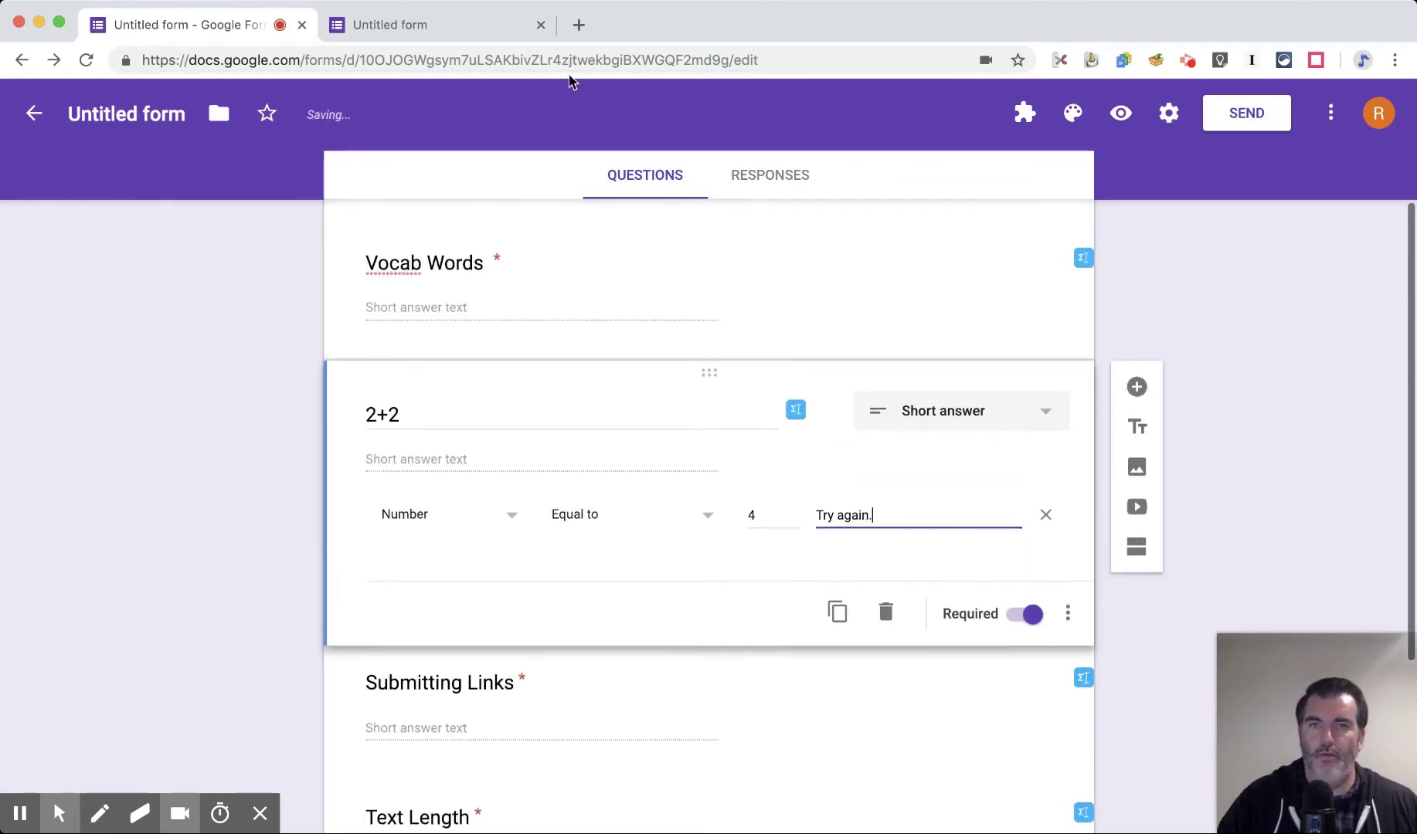
# Switch to the live form, reload it, and answer the 2+2 question with 3 to test its validation.
pyautogui.click(464, 26)
pyautogui.click(86, 62)
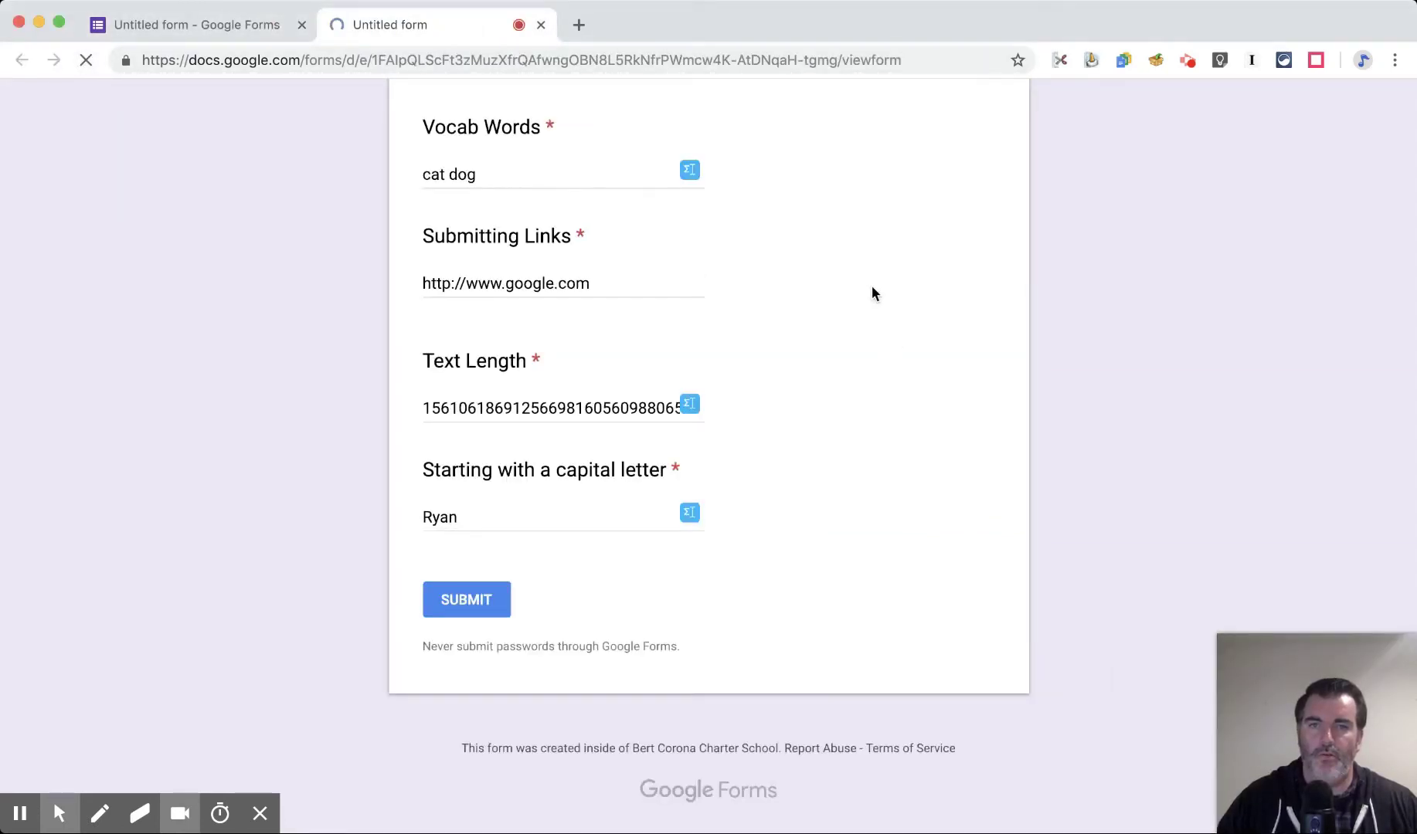
pyautogui.click(441, 280)
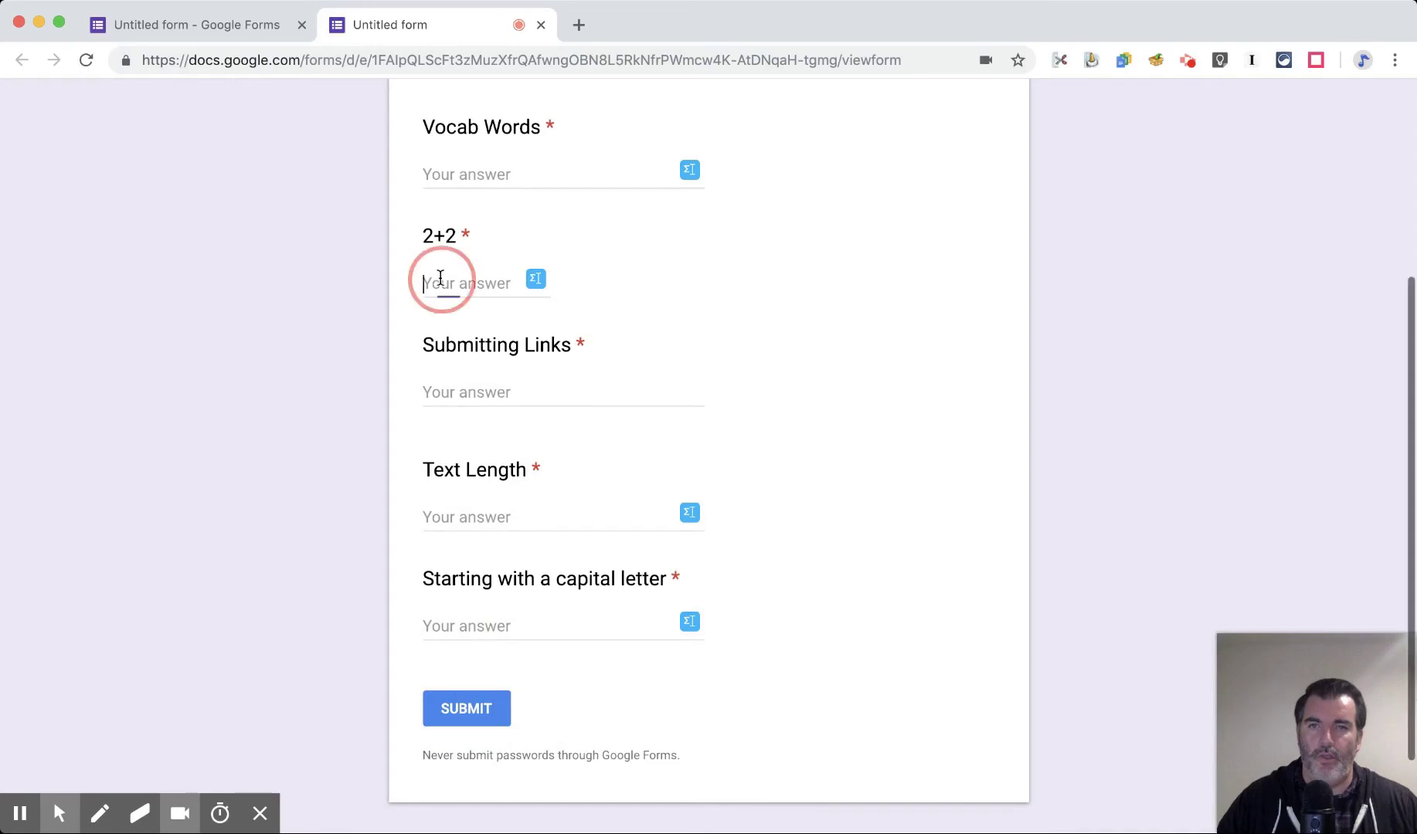
pyautogui.write('3')
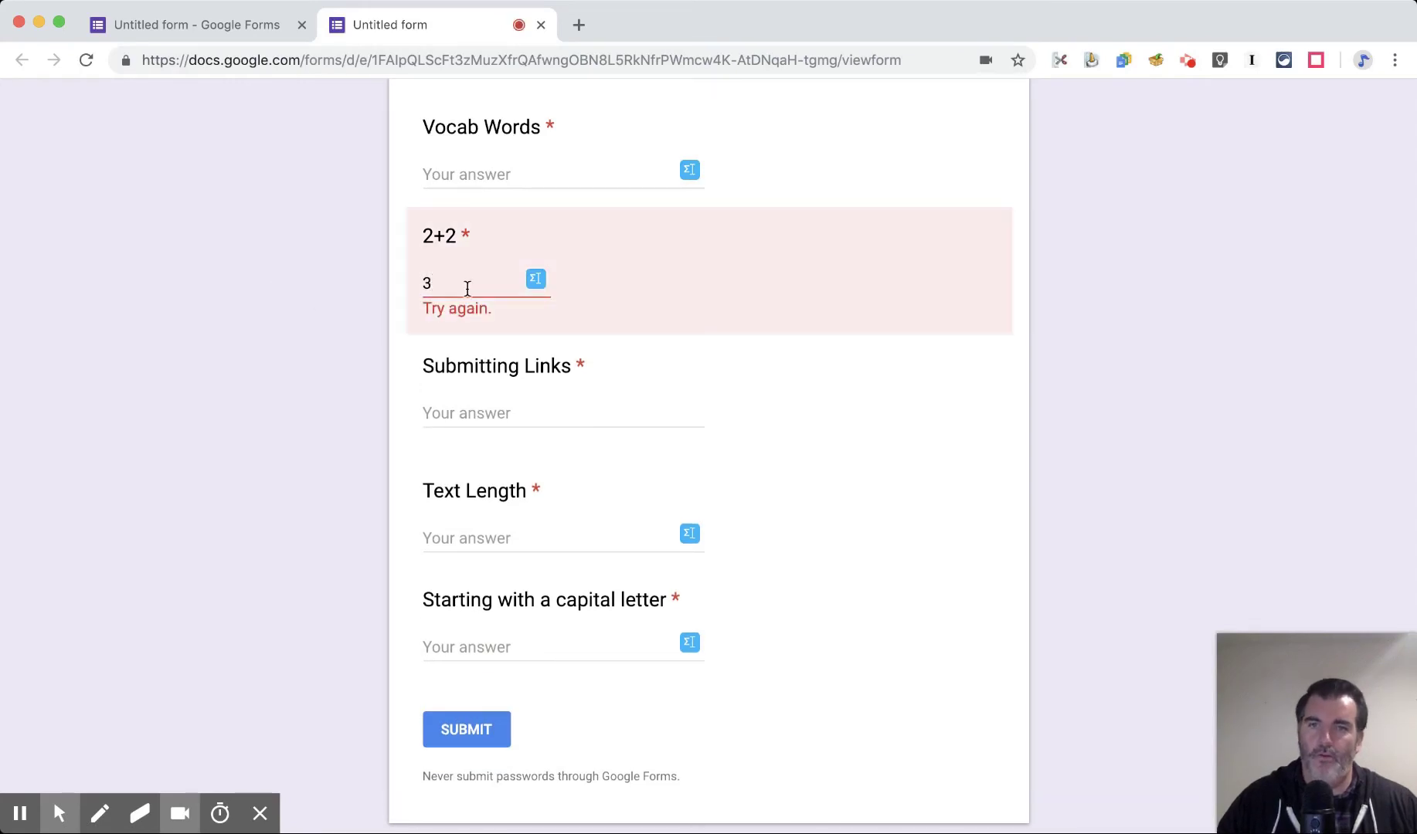
# Replace the 2+2 answer with 2 and then with 4, rechecking the validation.
pyautogui.moveTo(465, 288); pyautogui.dragTo(386, 292)
pyautogui.write('2')
pyautogui.moveTo(478, 300); pyautogui.dragTo(319, 278)
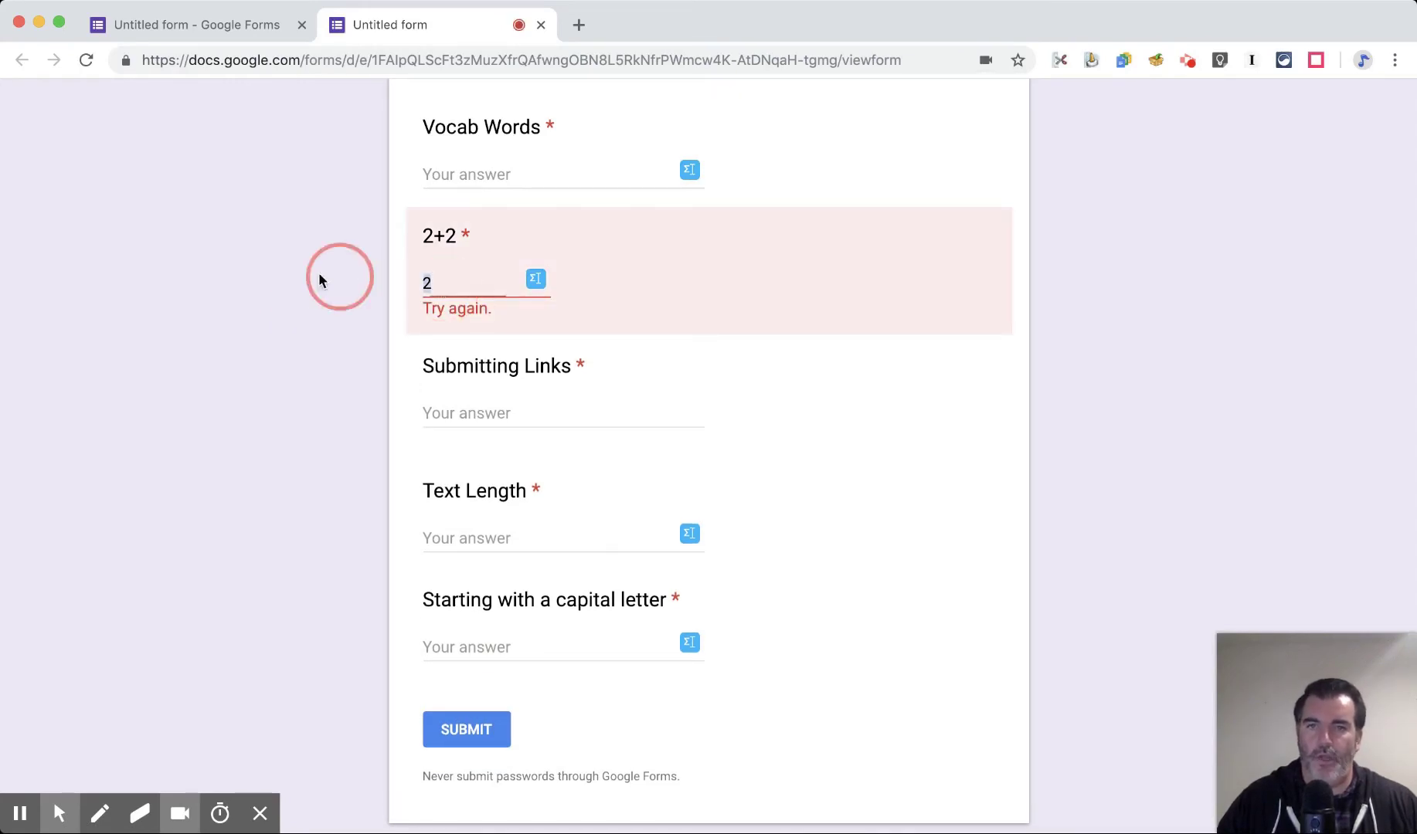
pyautogui.write('4')
pyautogui.click(214, 294)
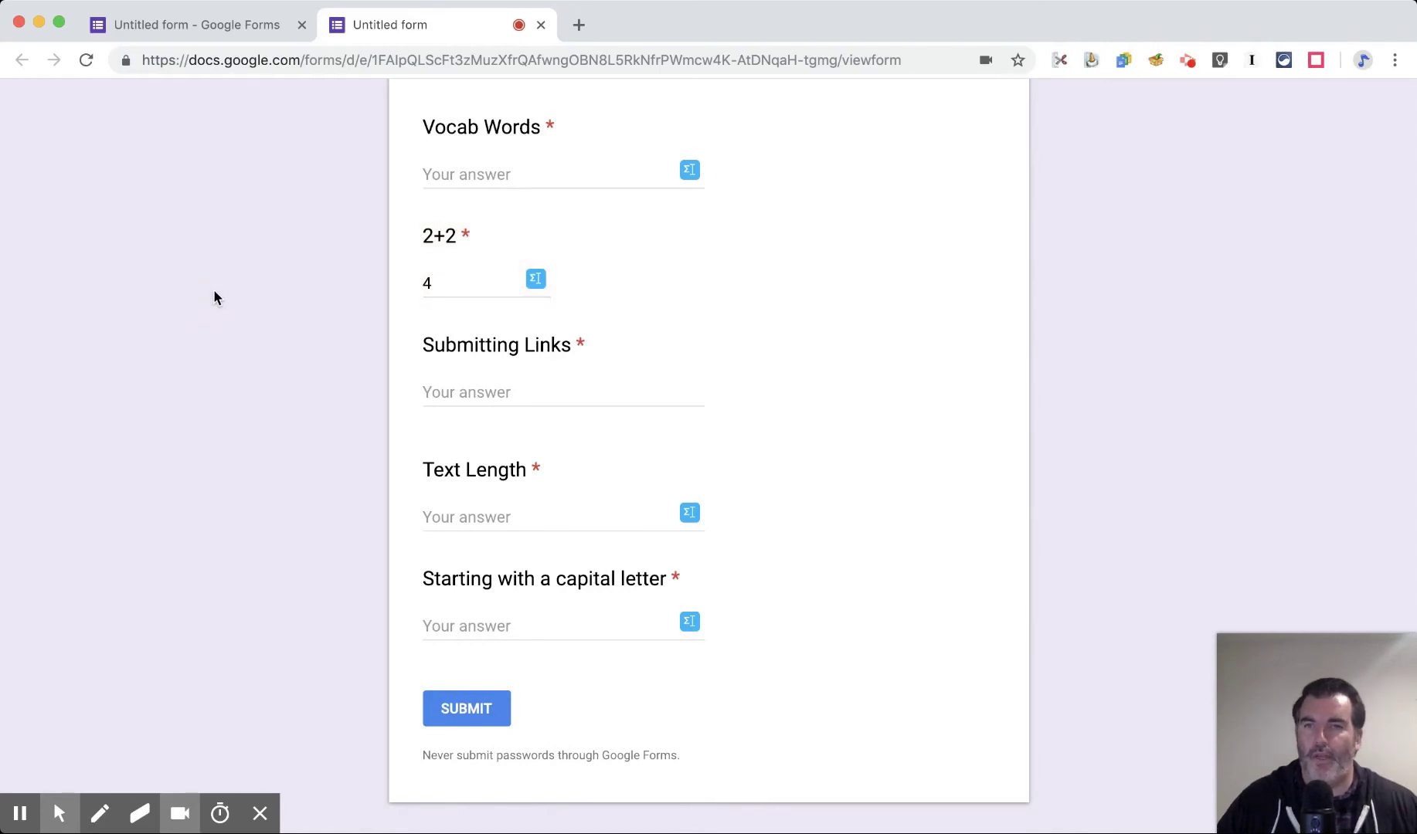
# Return to the form's editing page and change the 2+2 question's validation type to Regular expression.
pyautogui.click(241, 26)
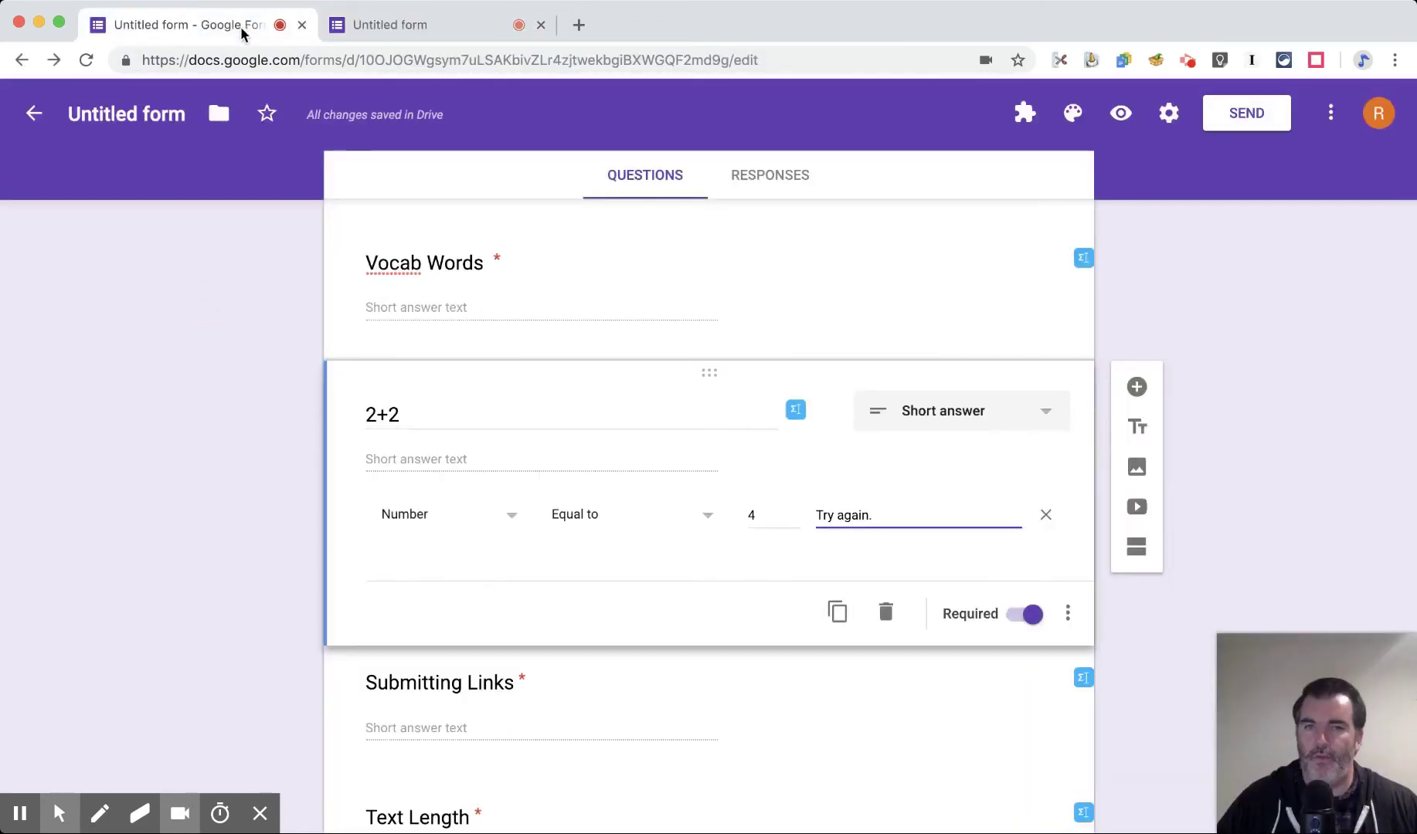
pyautogui.scroll(-2, 489, 512)
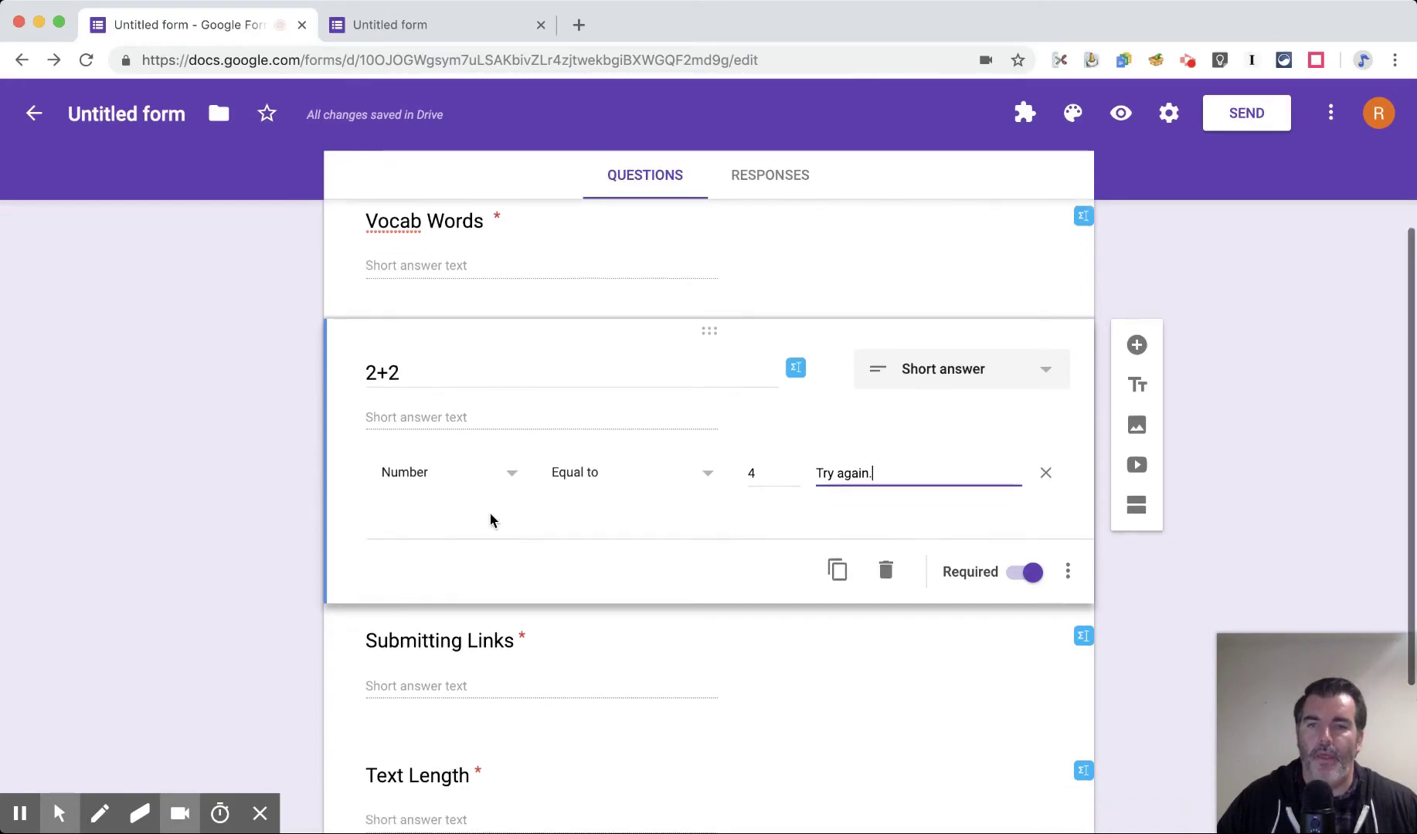
pyautogui.click(510, 446)
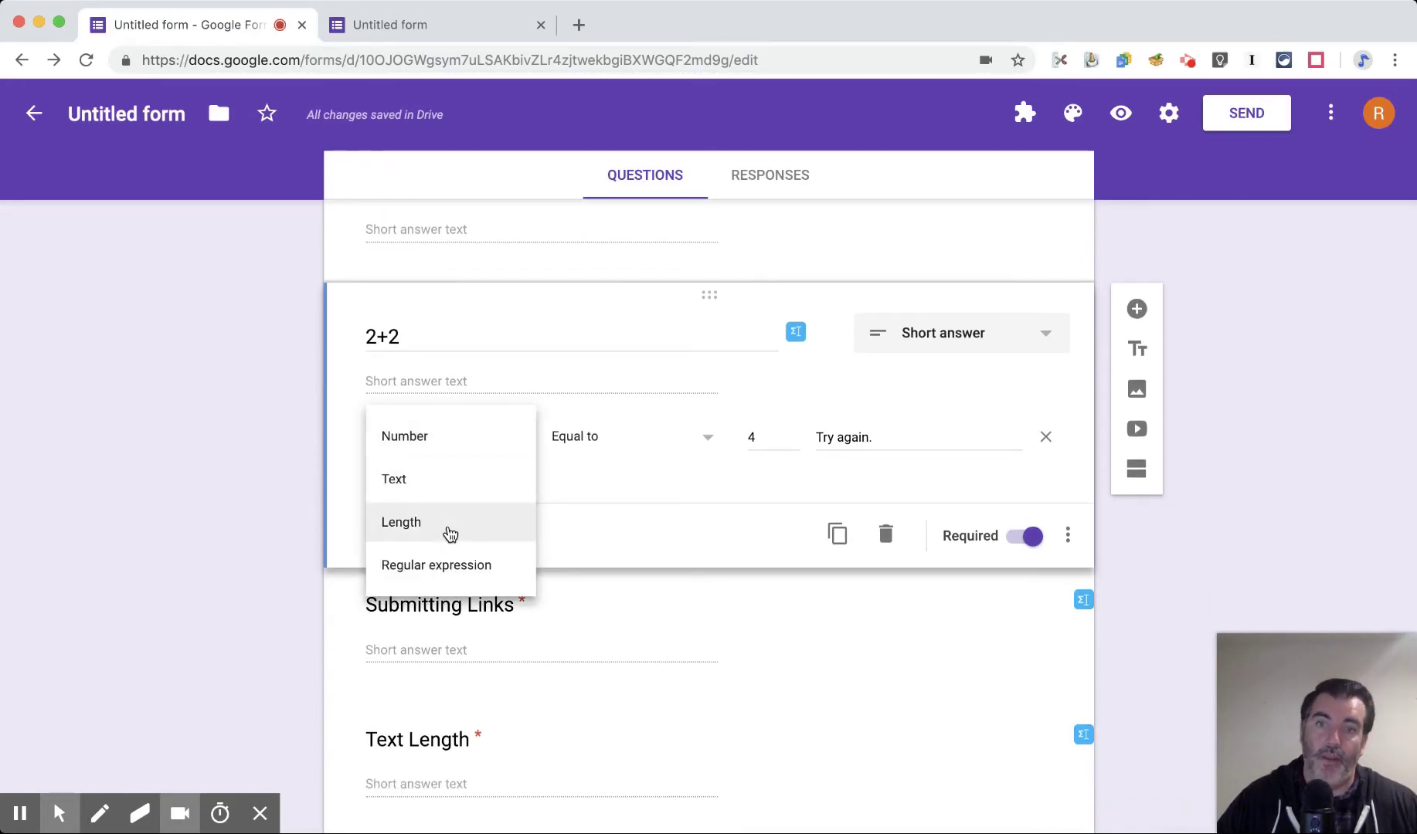
pyautogui.click(462, 571)
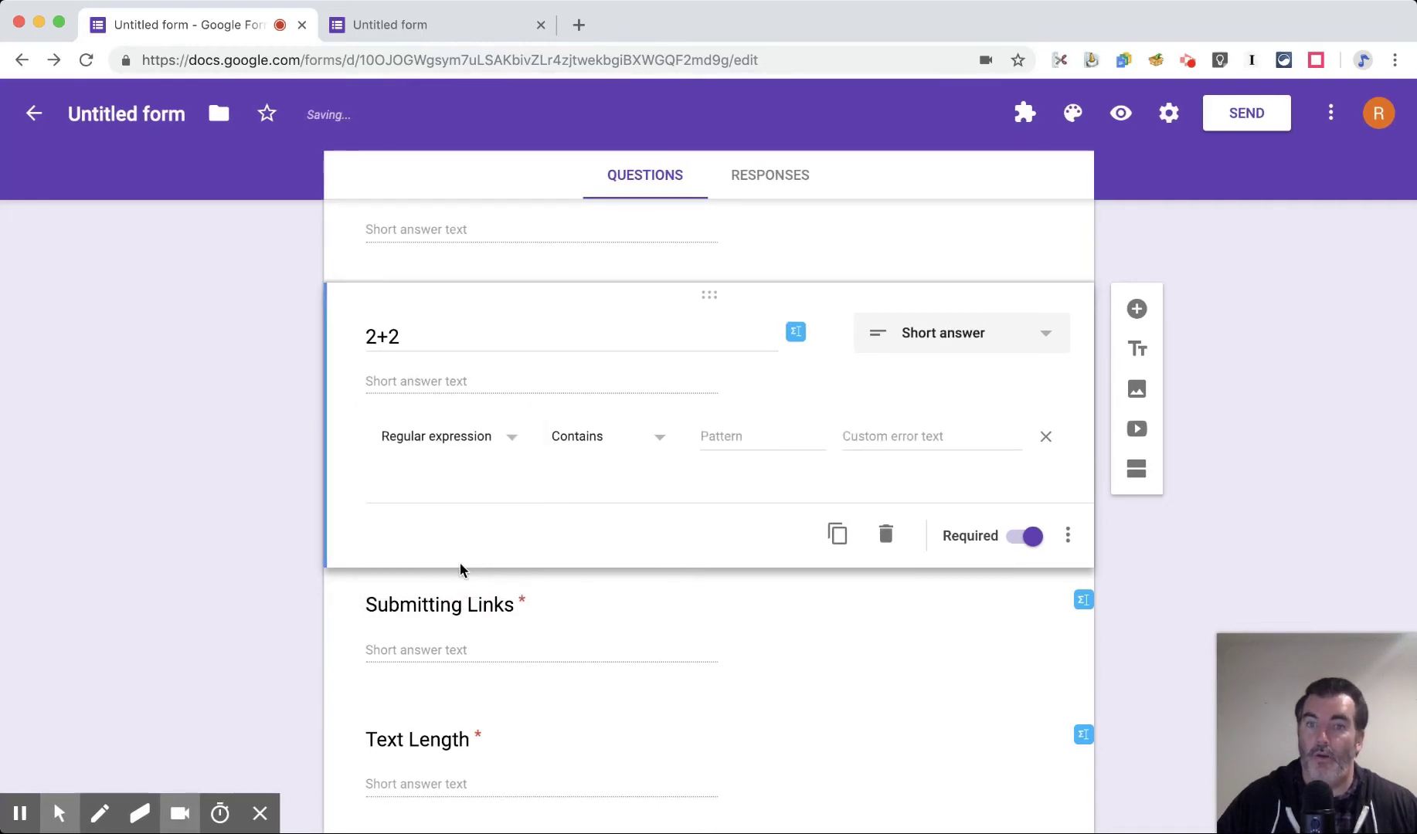
# Open the "Starting with a capital letter" question and examine its regular expression pattern and extra options.
pyautogui.scroll(-3, 463, 572)
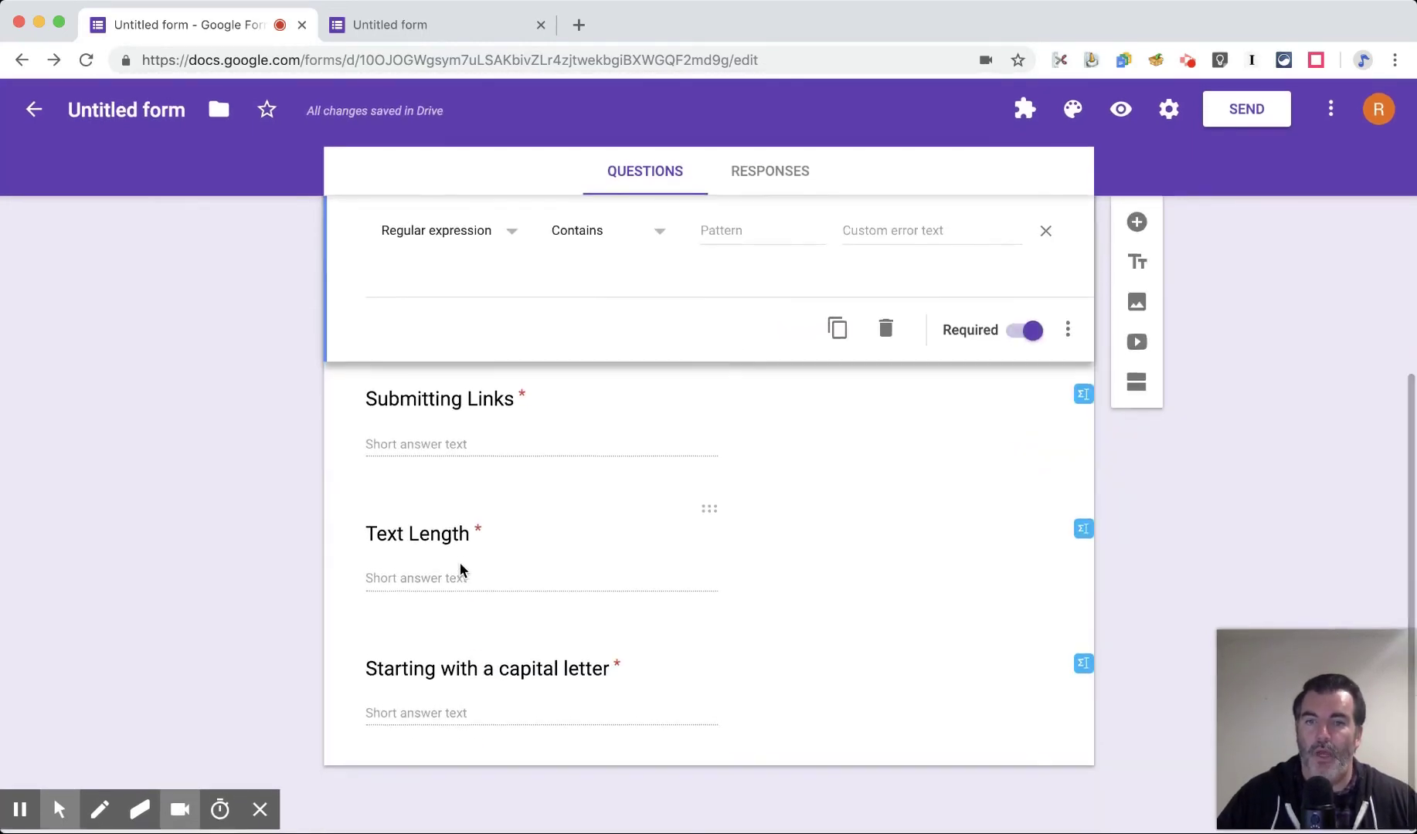
pyautogui.click(744, 693)
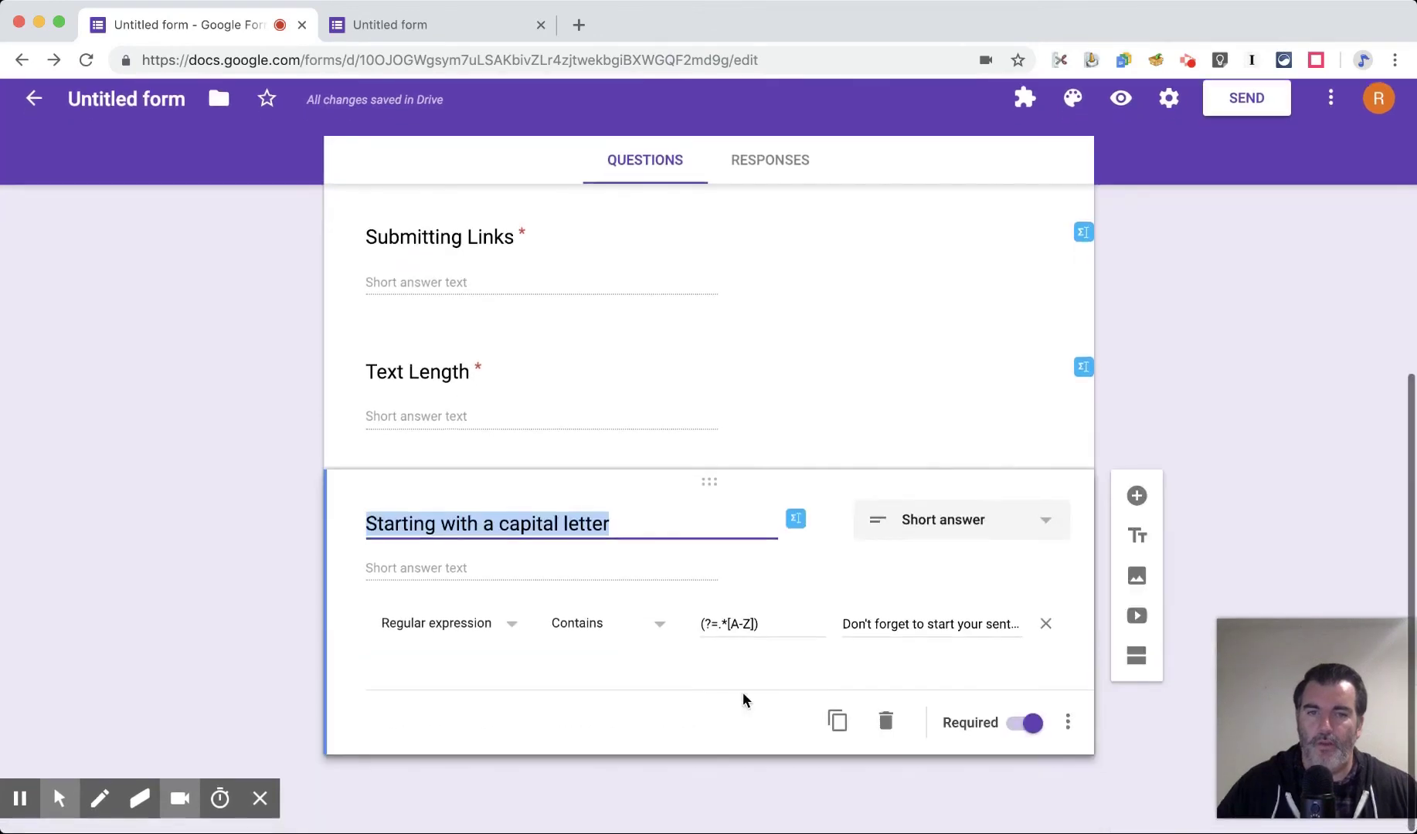
pyautogui.moveTo(790, 641); pyautogui.dragTo(703, 638)
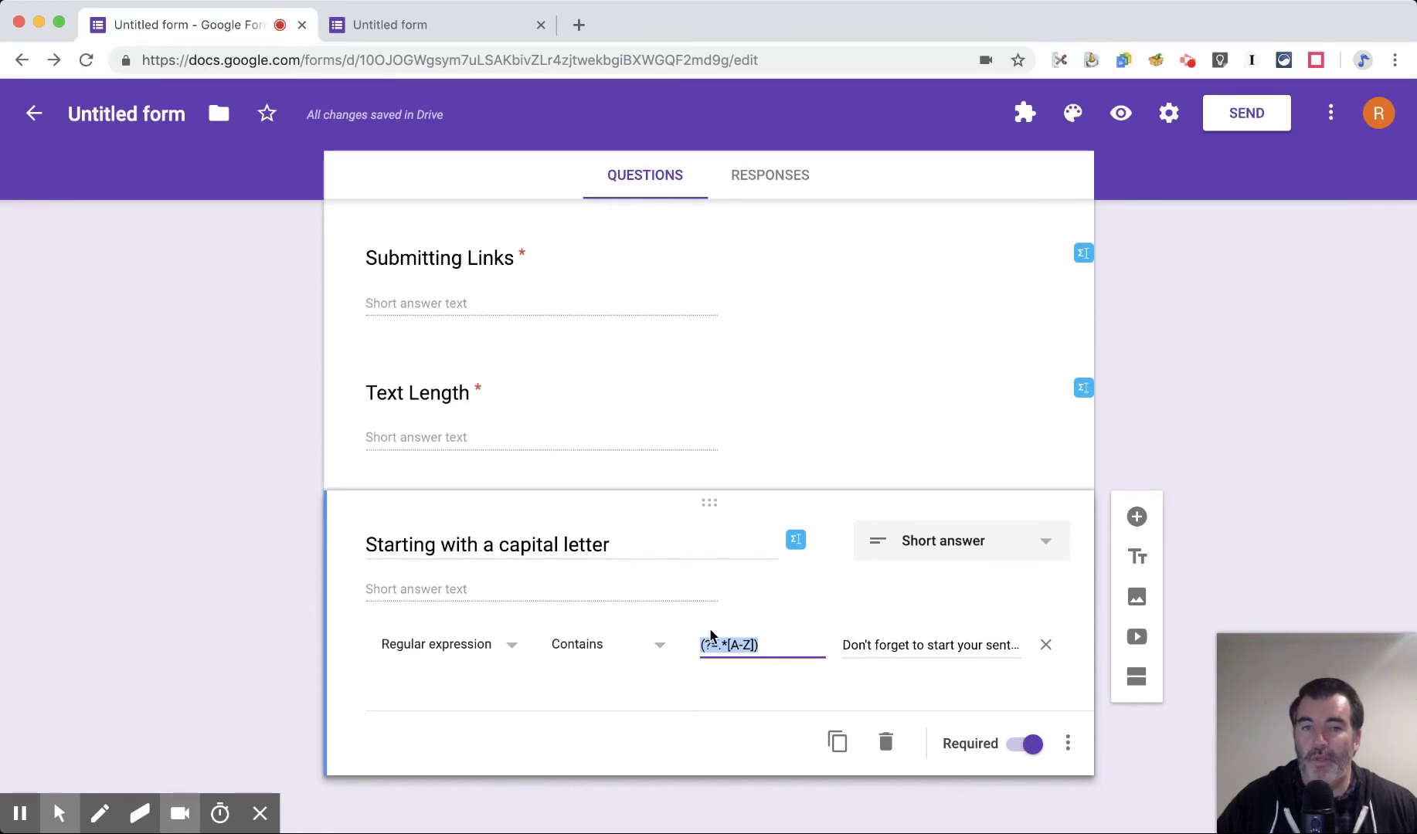
pyautogui.click(1067, 744)
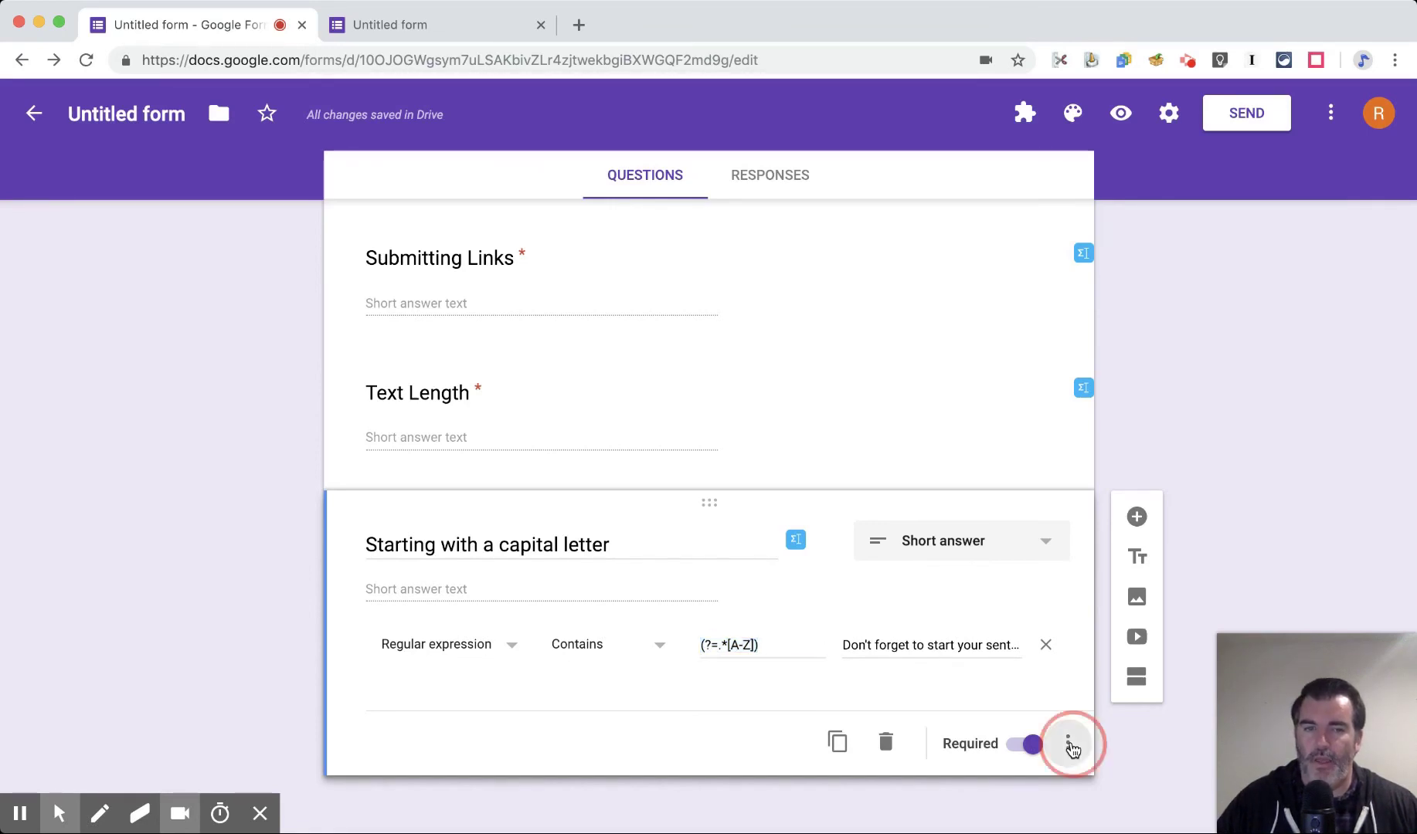
pyautogui.click(1279, 461)
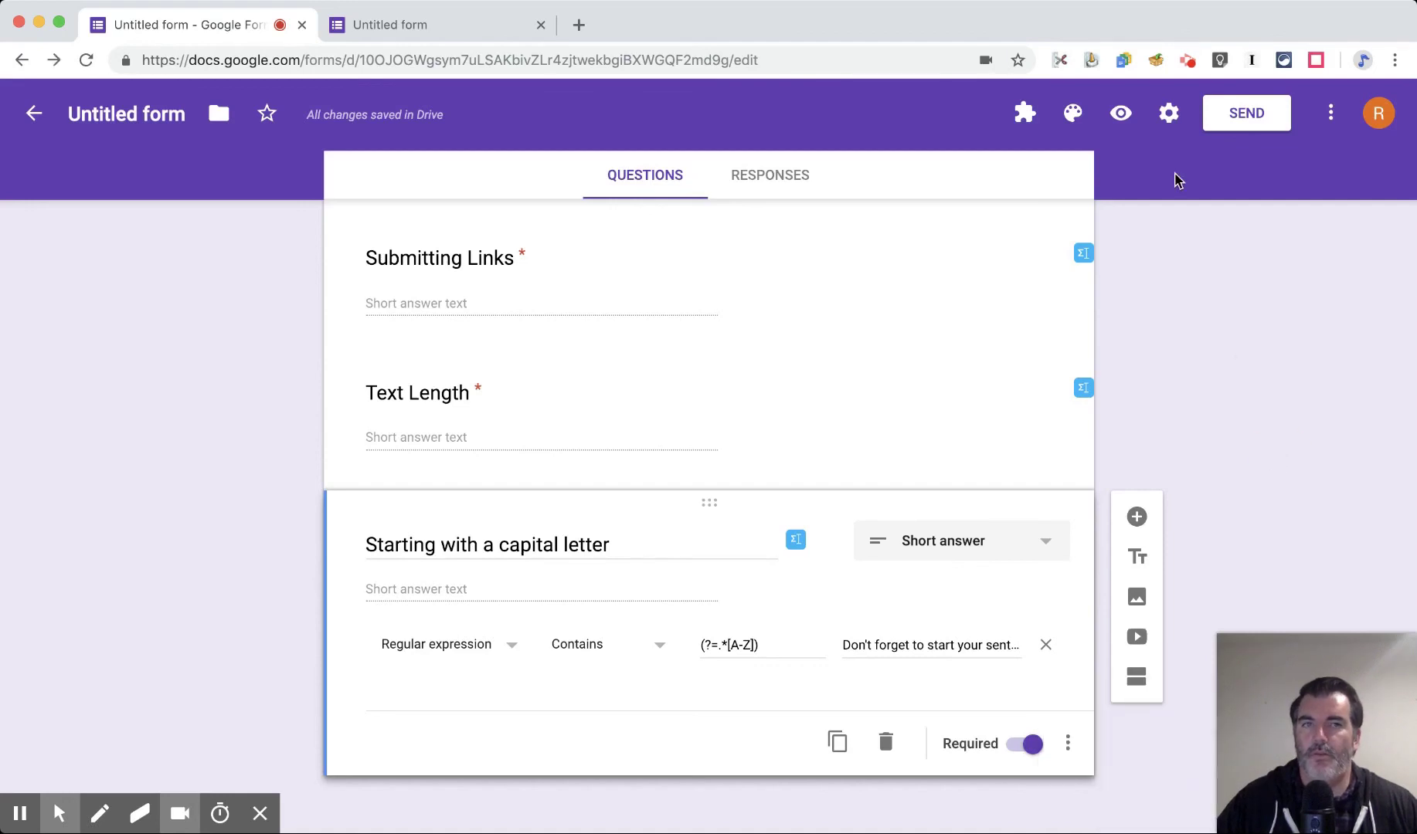